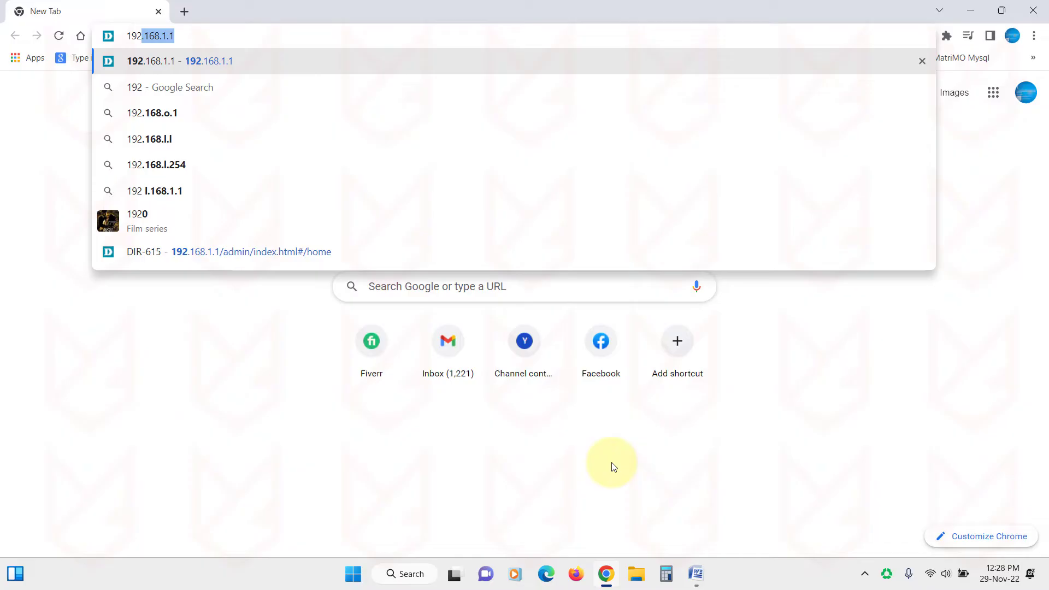
Change the router address in Chrome from 192.168.1.254 back to 192.168.1.1.
{"action": "type", "text": ".168"}
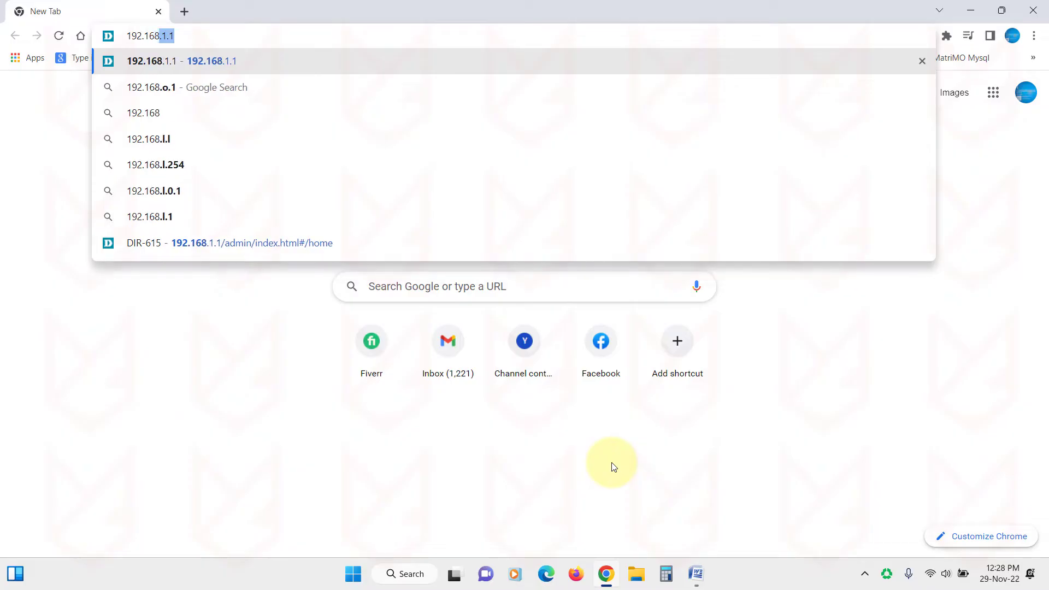
{"action": "type", "text": ".1."}
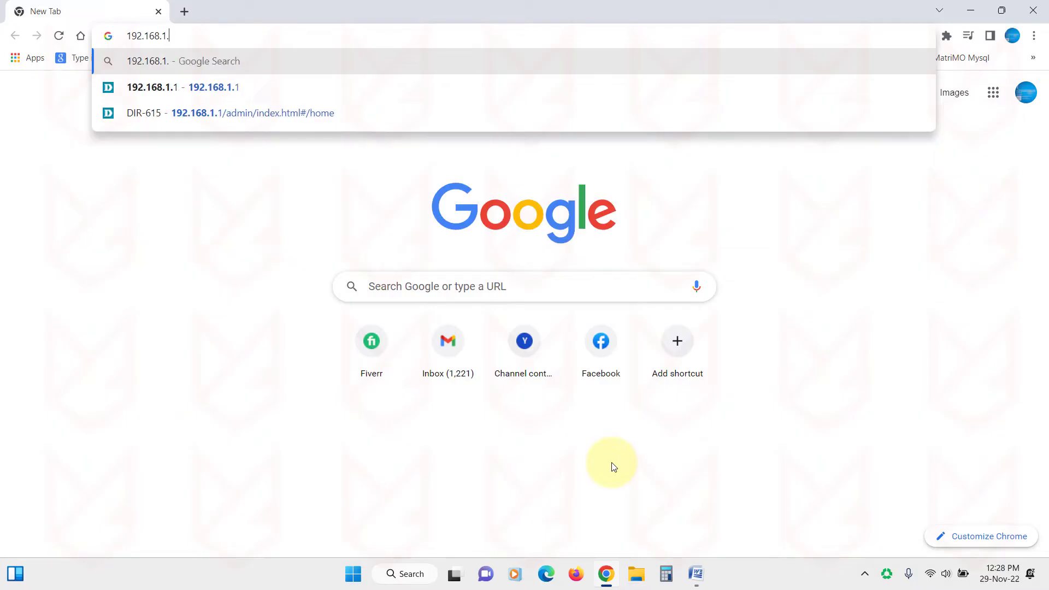
{"action": "type", "text": "0"}
{"action": "key", "text": "BackSpace"}
{"action": "type", "text": "254"}
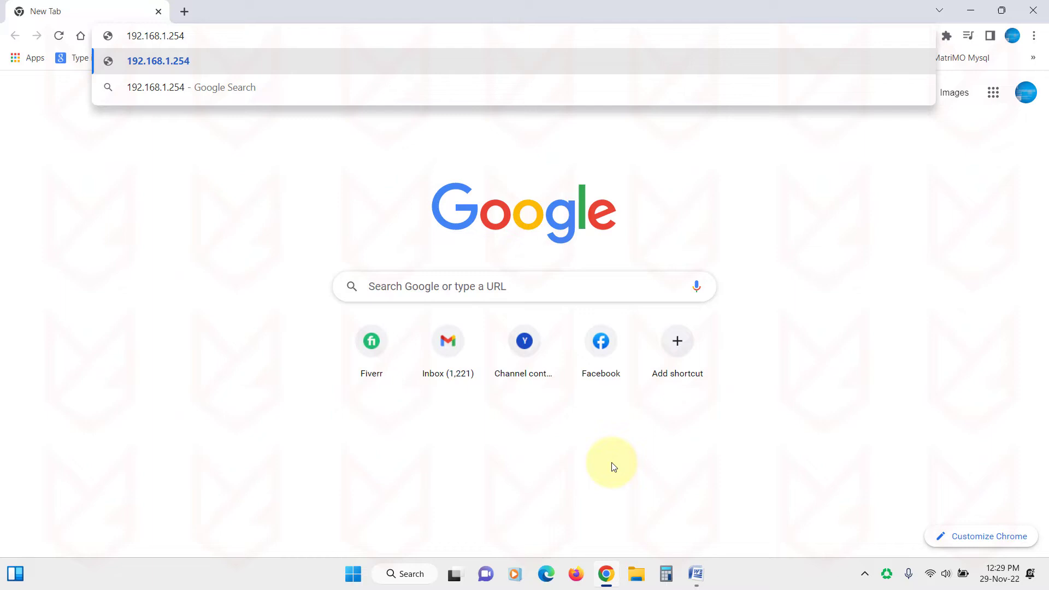
{"action": "key", "text": "BackSpace"}
{"action": "key", "text": "BackSpace"}
{"action": "key", "text": "BackSpace"}
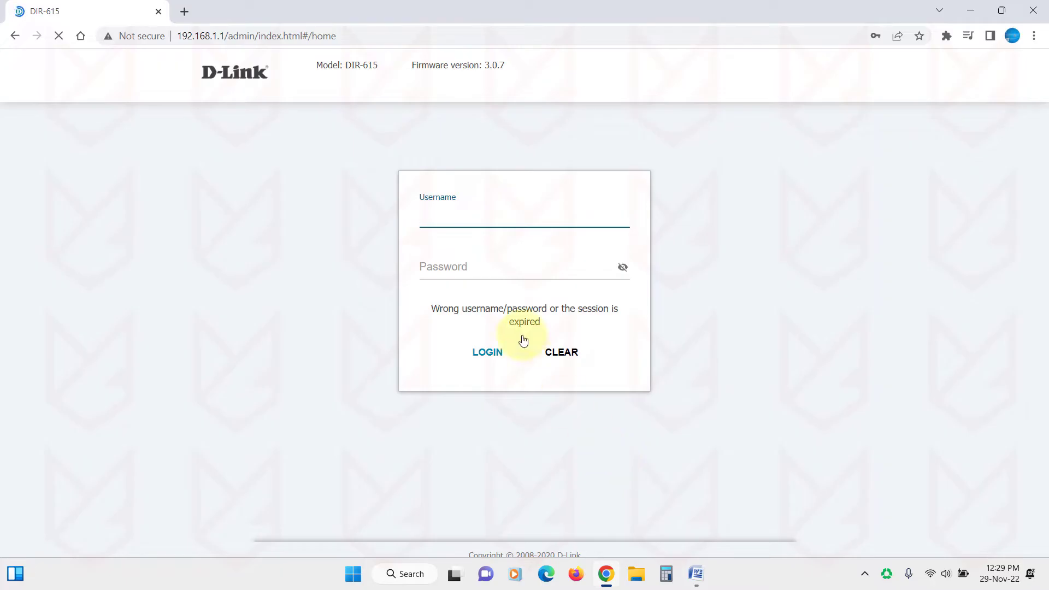
Log in to the router with the saved admin username and password from autofill.
{"action": "left_click", "coordinate": [479, 217]}
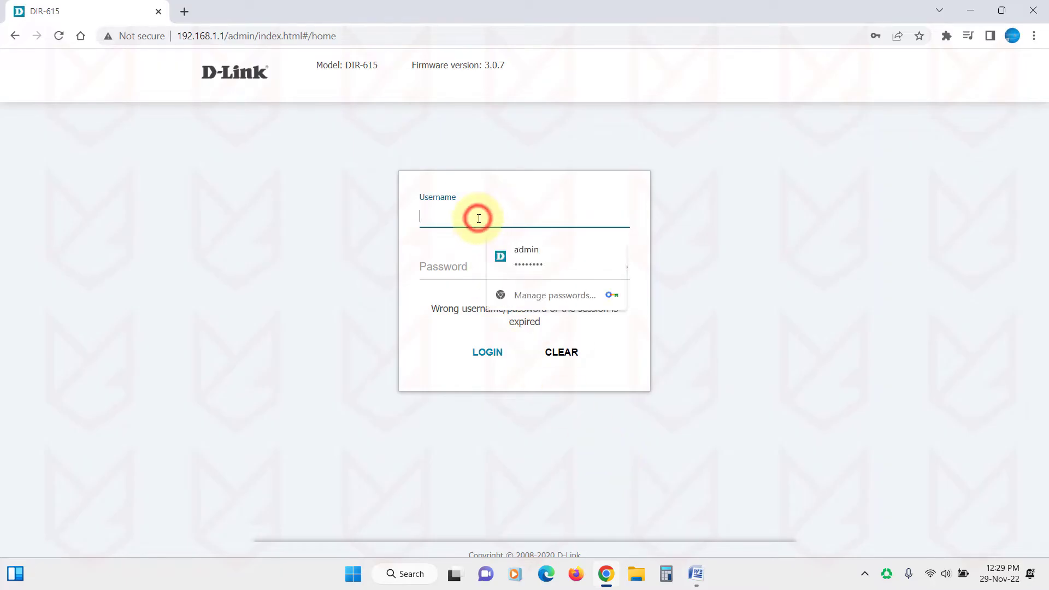
{"action": "left_click", "coordinate": [509, 250]}
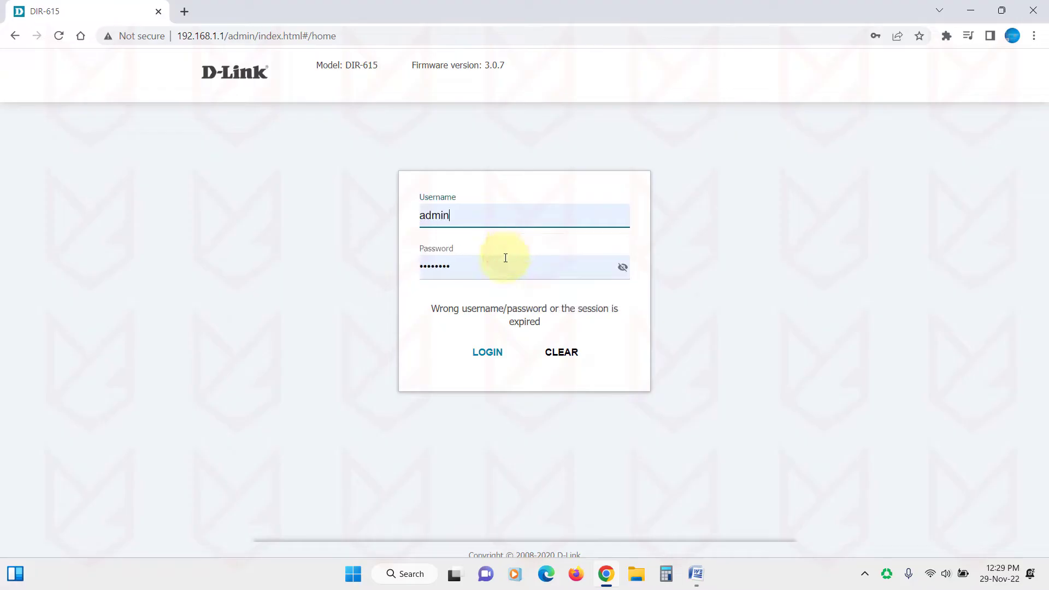
{"action": "left_click", "coordinate": [465, 270]}
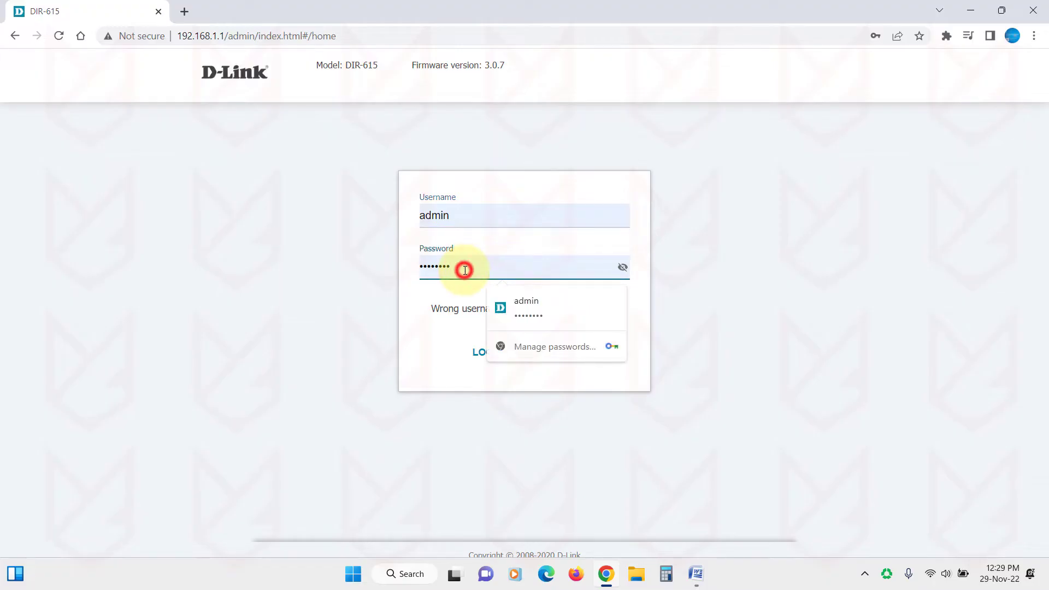
{"action": "left_click", "coordinate": [384, 336]}
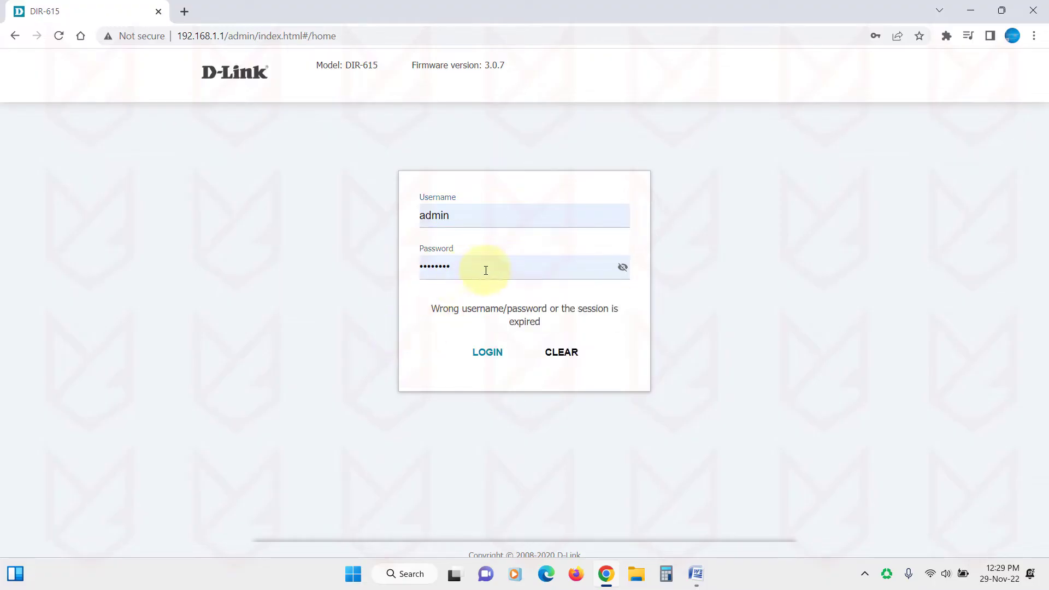
{"action": "left_click", "coordinate": [487, 352]}
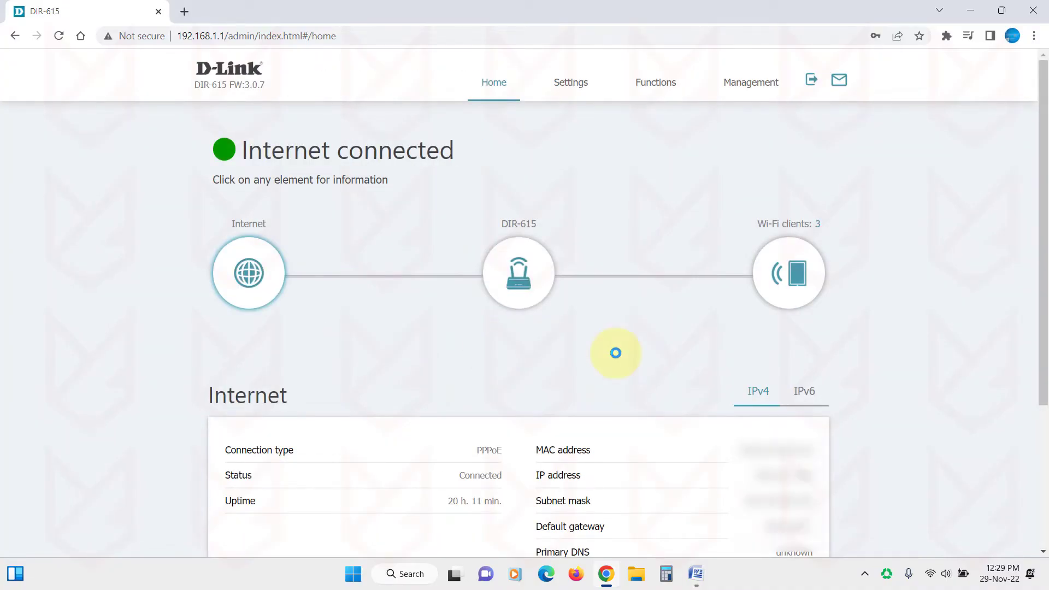
Show the Home dashboard's Wi-Fi clients list: two denied access, three allowed.
{"action": "scroll", "coordinate": [615, 353], "scroll_direction": "down", "scroll_amount": 3}
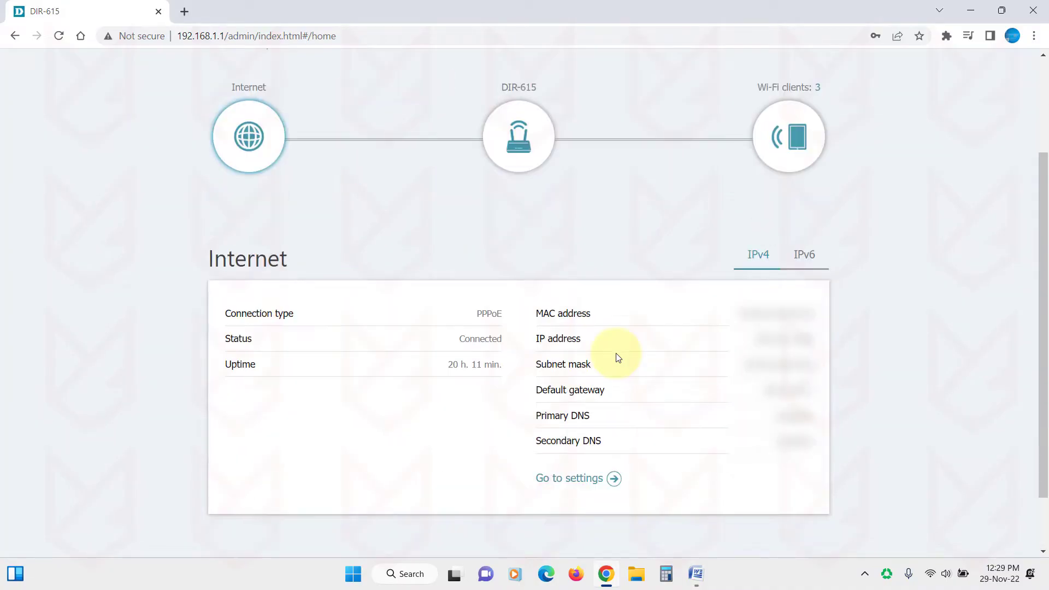
{"action": "scroll", "coordinate": [617, 358], "scroll_direction": "up", "scroll_amount": 3}
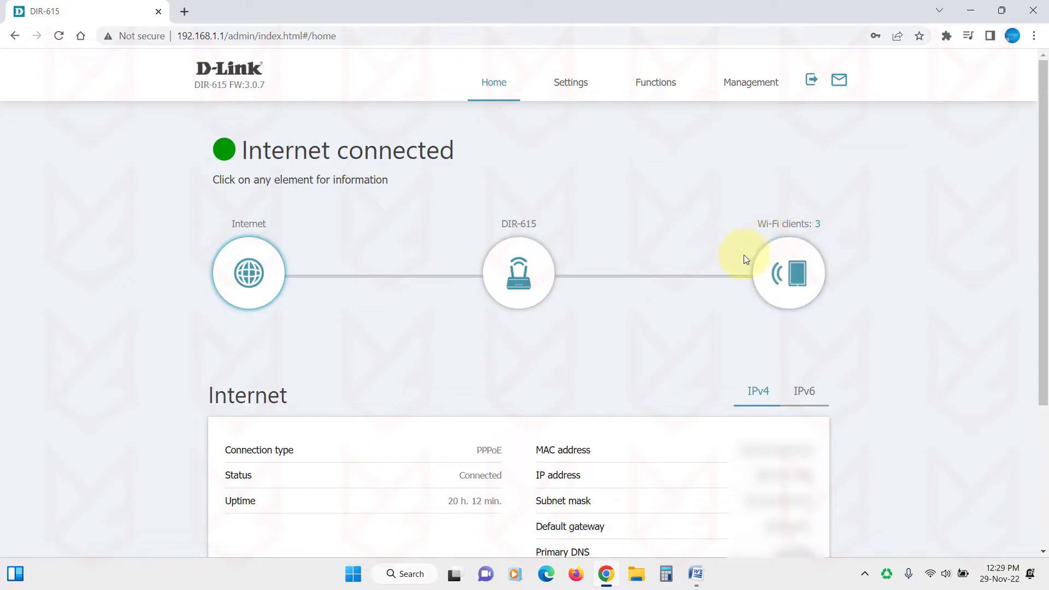
{"action": "left_click", "coordinate": [786, 273]}
{"action": "scroll", "coordinate": [638, 370], "scroll_direction": "down", "scroll_amount": 3}
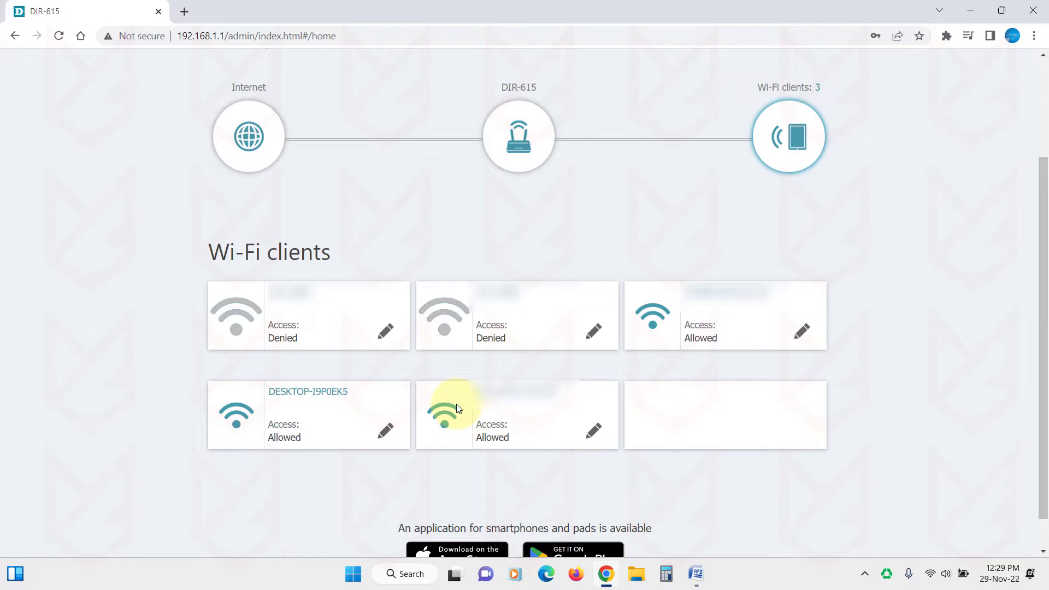
{"action": "scroll", "coordinate": [715, 376], "scroll_direction": "up", "scroll_amount": 1}
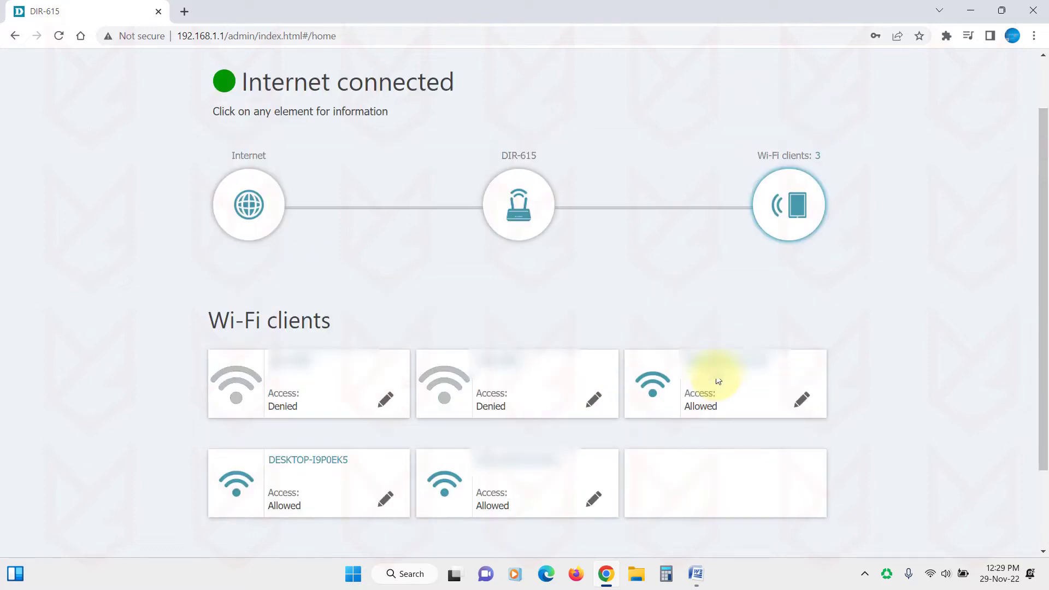
{"action": "scroll", "coordinate": [717, 380], "scroll_direction": "up", "scroll_amount": 1}
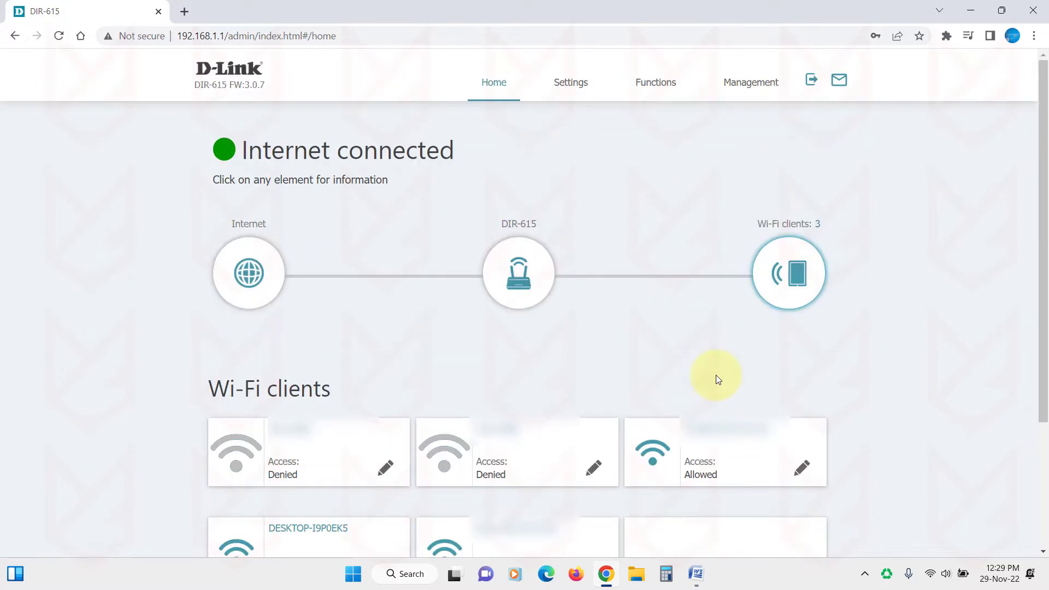
Open Functions > Wi-Fi > Client Management, then bring up the Settings and Management menus.
{"action": "left_click", "coordinate": [654, 81]}
{"action": "mouse_move", "coordinate": [656, 153]}
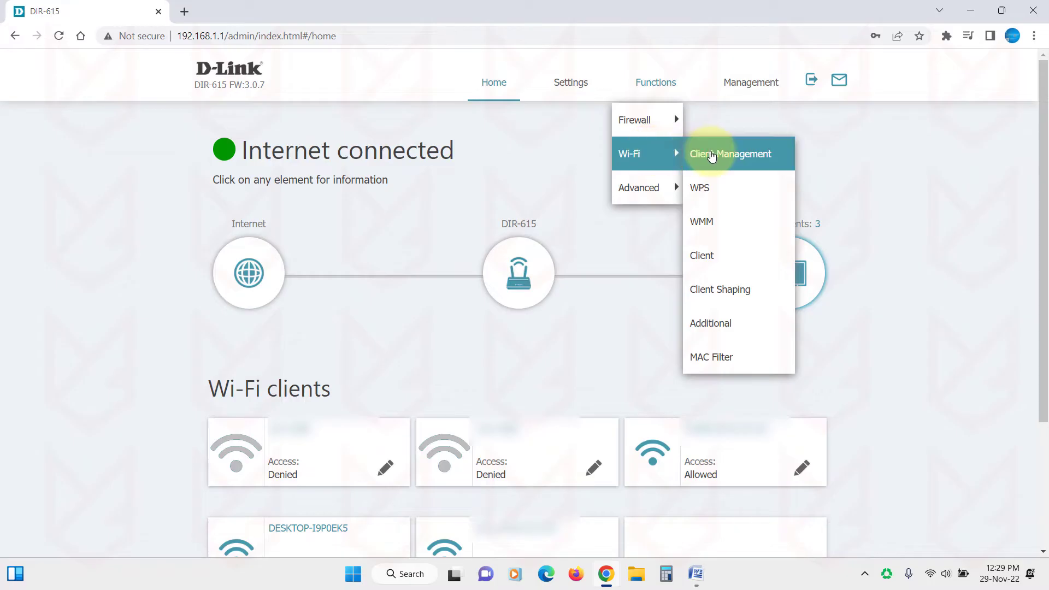
{"action": "left_click", "coordinate": [711, 155]}
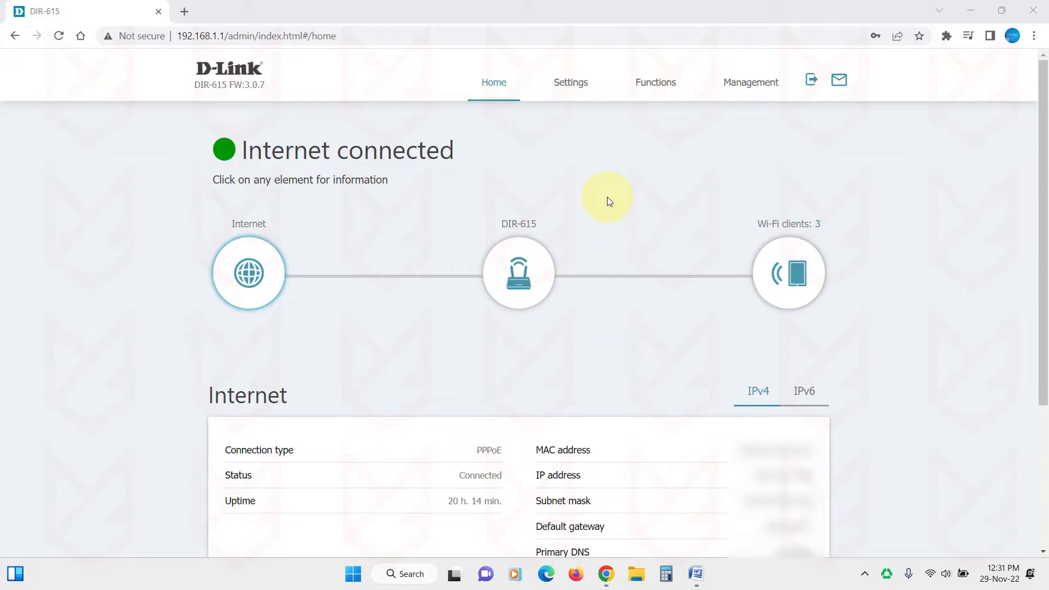
{"action": "left_click", "coordinate": [572, 83]}
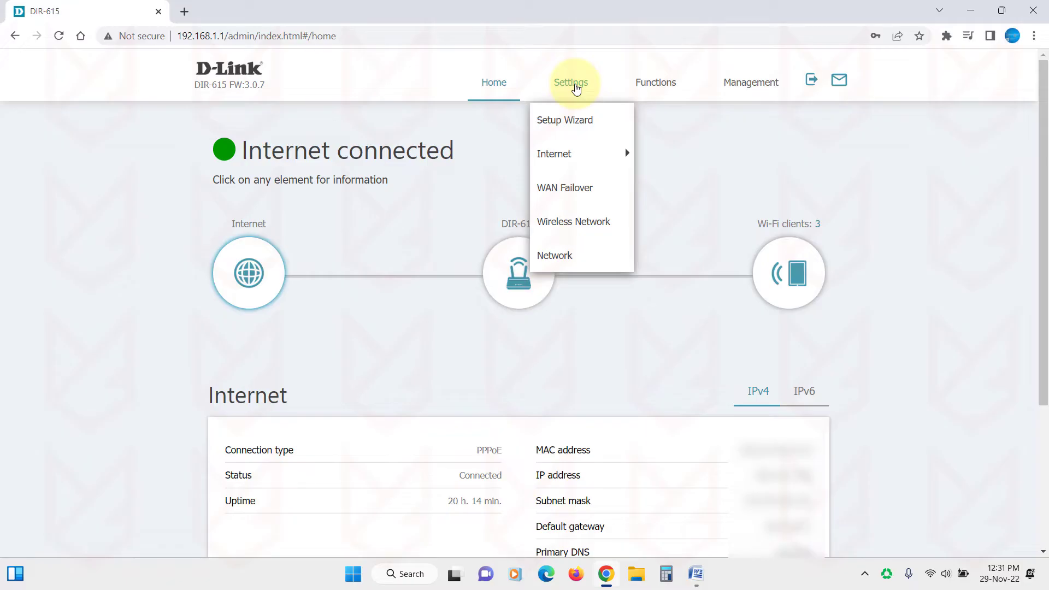
{"action": "left_click", "coordinate": [758, 88]}
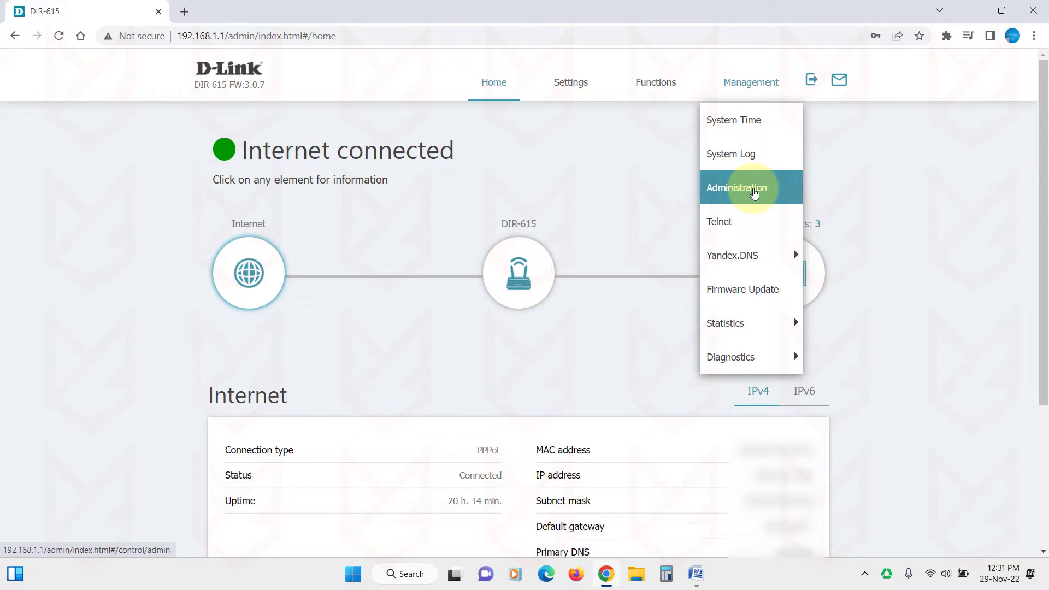
Set a Chrome-generated strong password as the new admin password on Administration and save.
{"action": "left_click", "coordinate": [754, 191]}
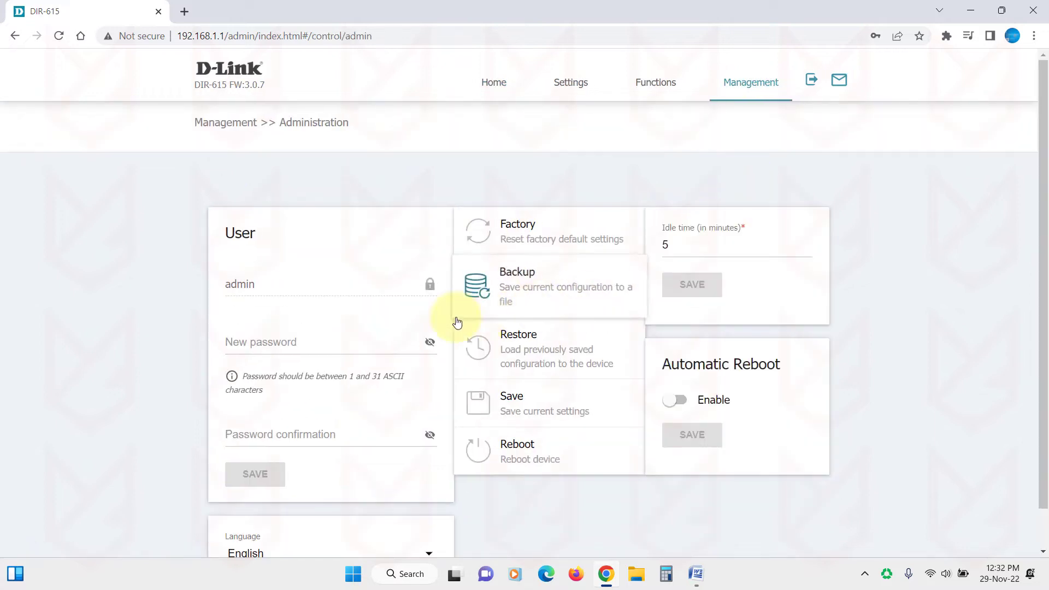
{"action": "left_click", "coordinate": [293, 331]}
{"action": "left_click", "coordinate": [430, 299]}
{"action": "left_click", "coordinate": [383, 328]}
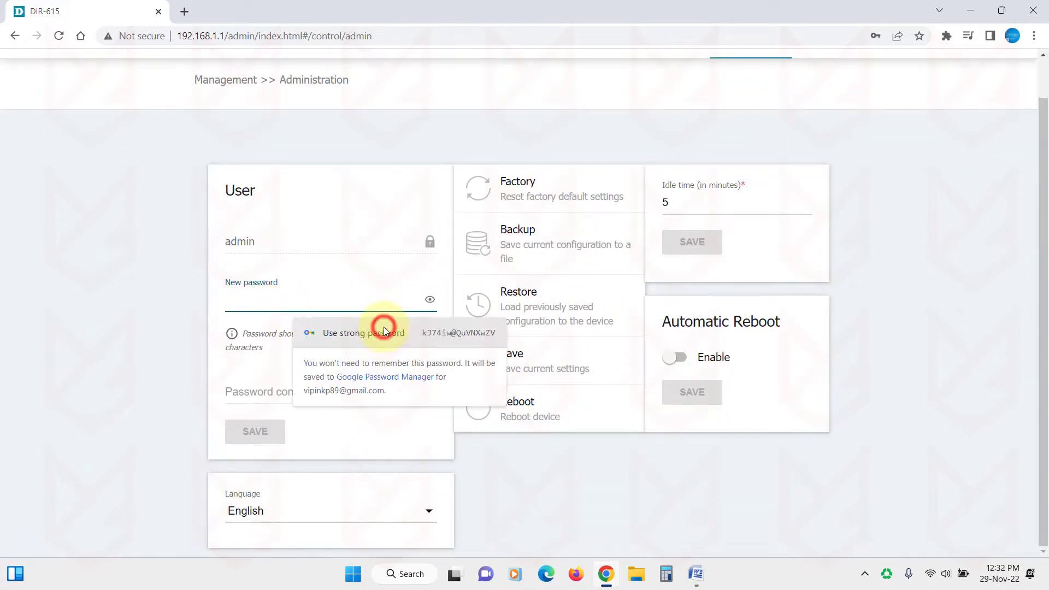
{"action": "left_click", "coordinate": [435, 336]}
{"action": "left_click", "coordinate": [280, 434]}
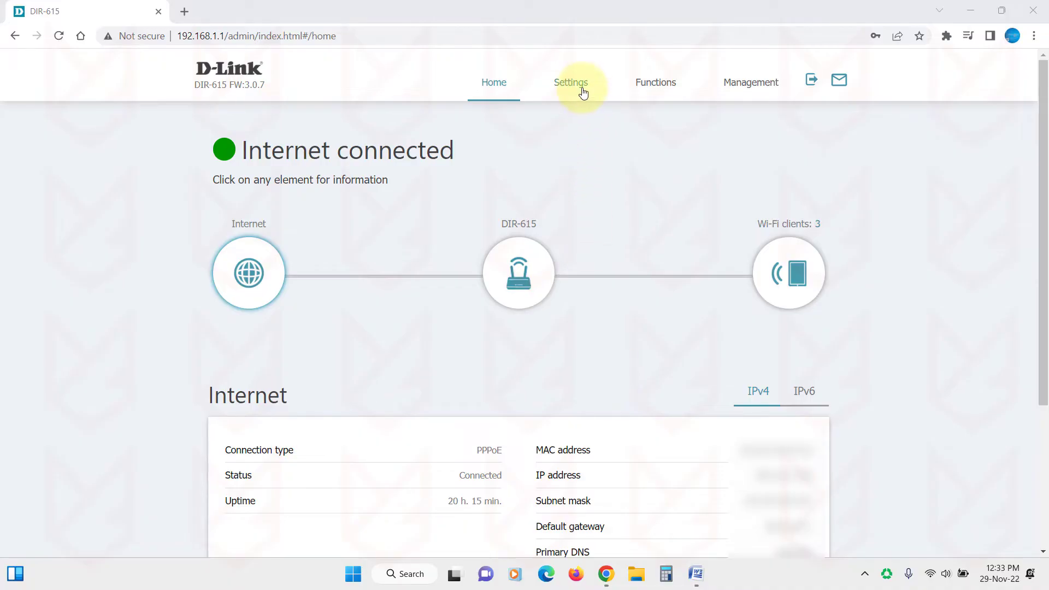
Open Settings > Wireless Network and scroll through its Basic Settings page.
{"action": "left_click", "coordinate": [574, 83]}
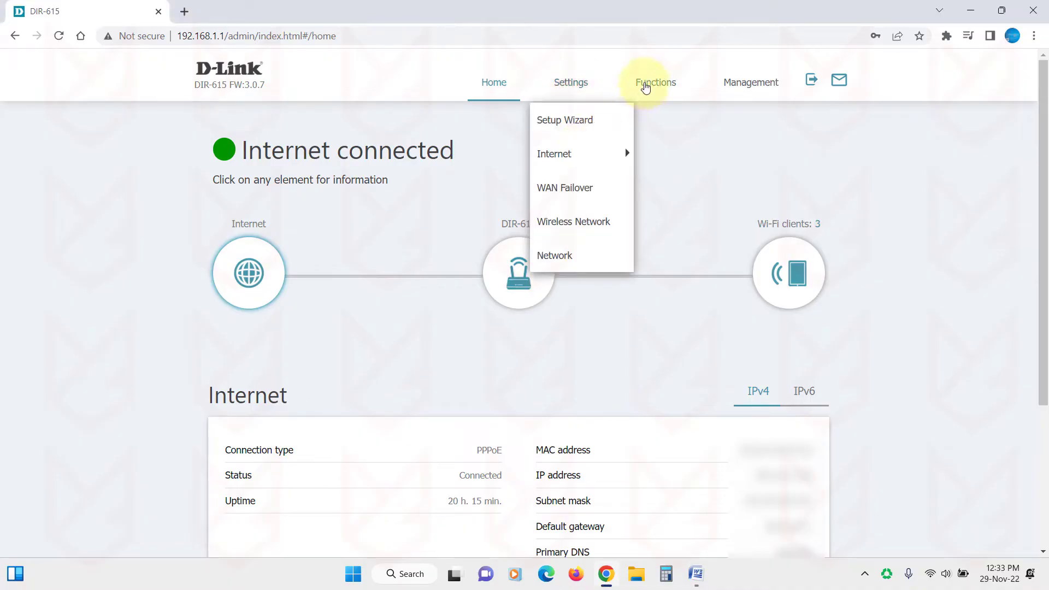
{"action": "left_click", "coordinate": [568, 224]}
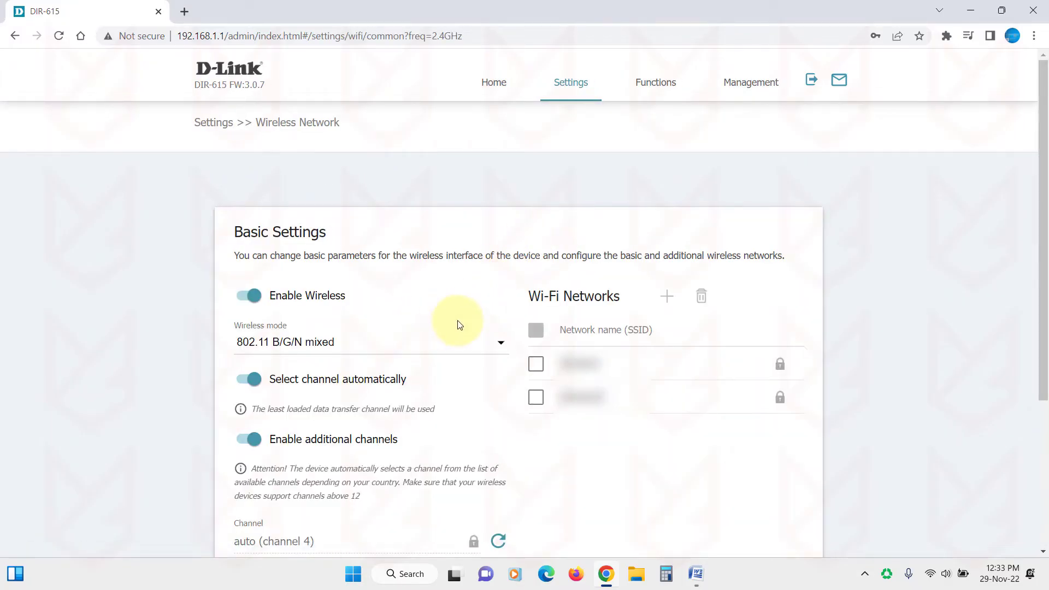
{"action": "scroll", "coordinate": [587, 453], "scroll_direction": "down", "scroll_amount": 3}
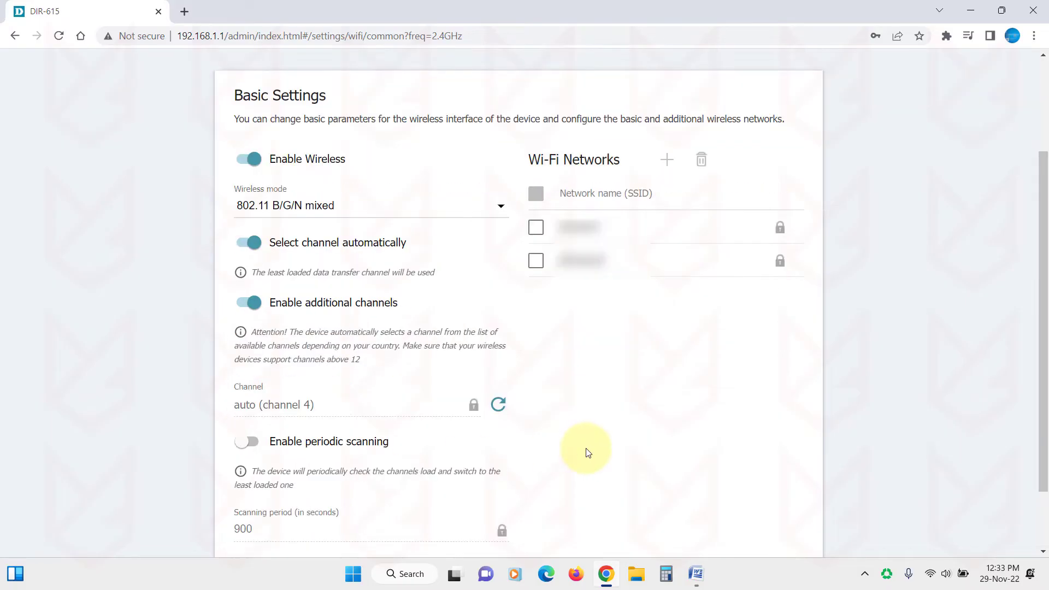
{"action": "scroll", "coordinate": [588, 452], "scroll_direction": "down", "scroll_amount": 2}
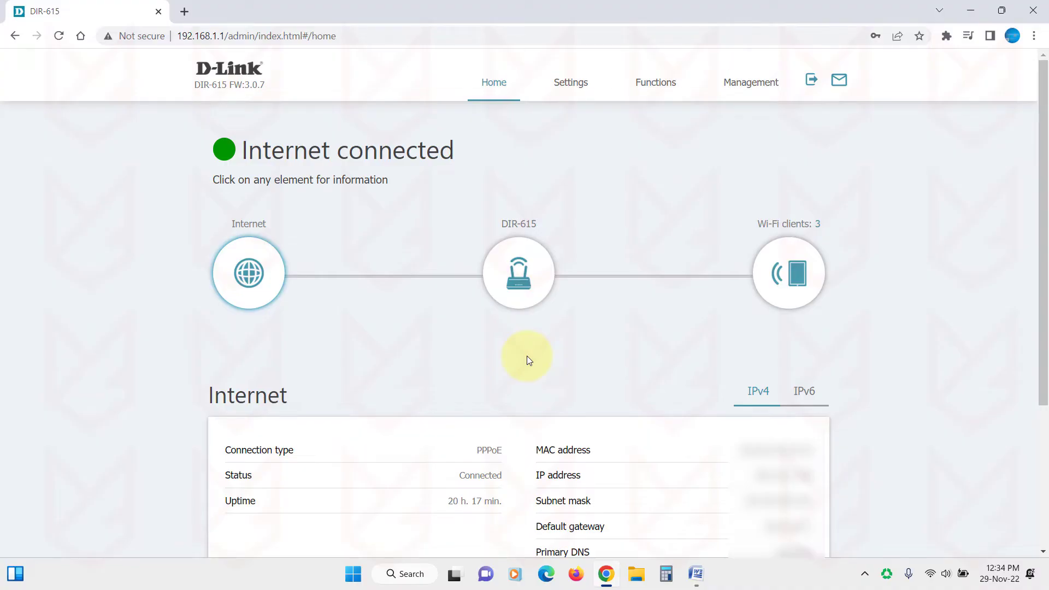
Set the first SSID's network authentication to WPA2-PSK with AES encryption.
{"action": "mouse_move", "coordinate": [569, 83]}
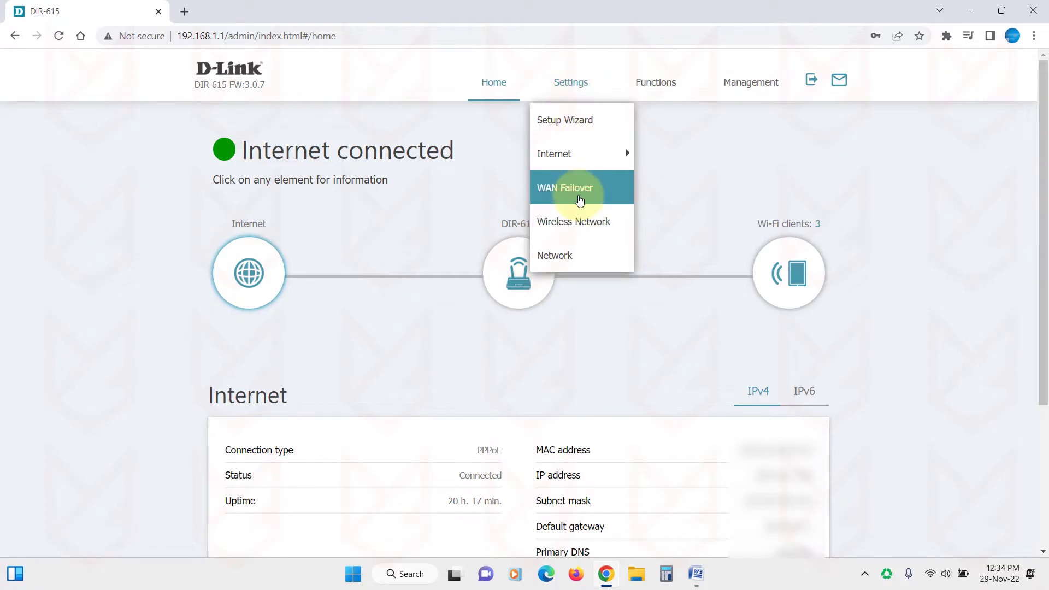
{"action": "left_click", "coordinate": [579, 221]}
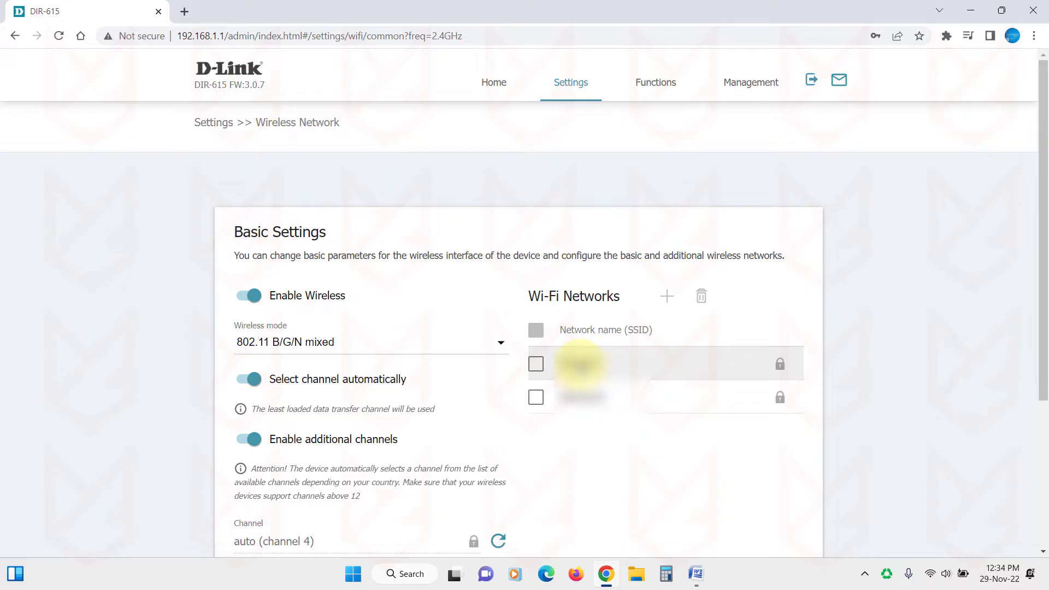
{"action": "left_click", "coordinate": [581, 367]}
{"action": "scroll", "coordinate": [581, 370], "scroll_direction": "down", "scroll_amount": 1}
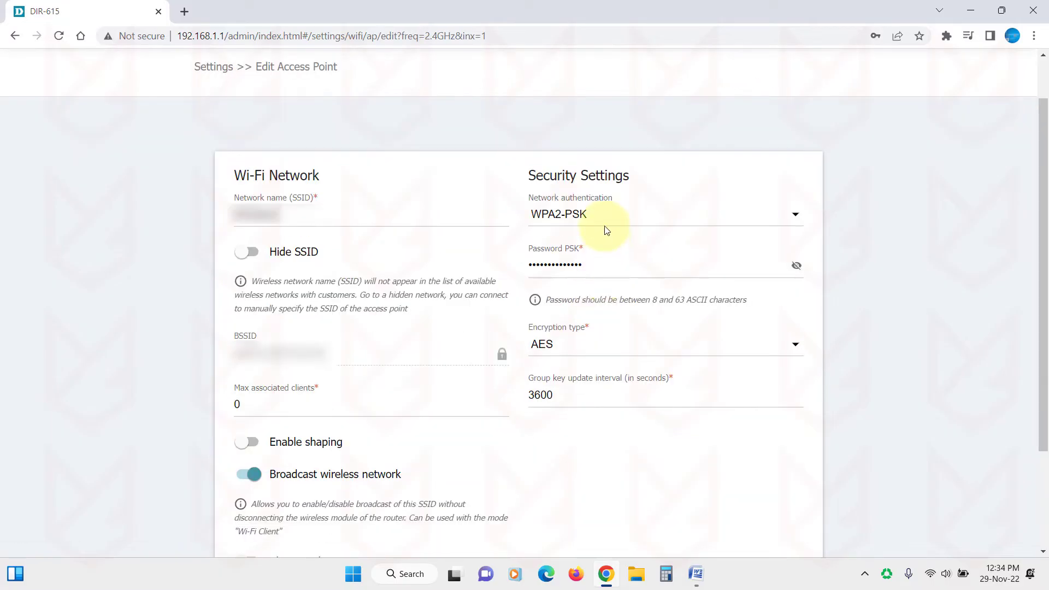
{"action": "left_click", "coordinate": [604, 215]}
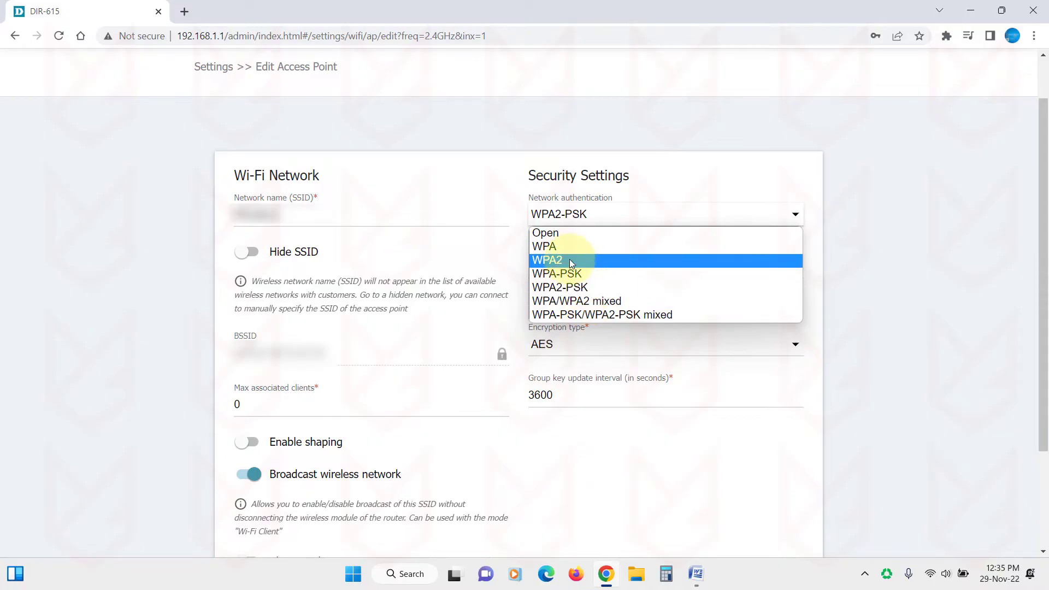
{"action": "left_click", "coordinate": [577, 293]}
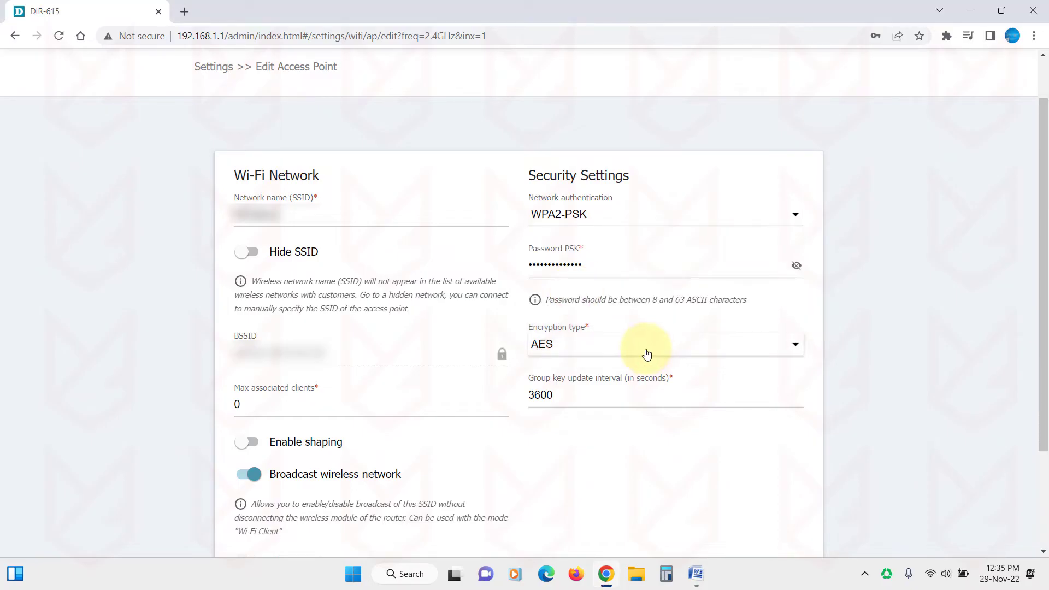
{"action": "left_click", "coordinate": [597, 348]}
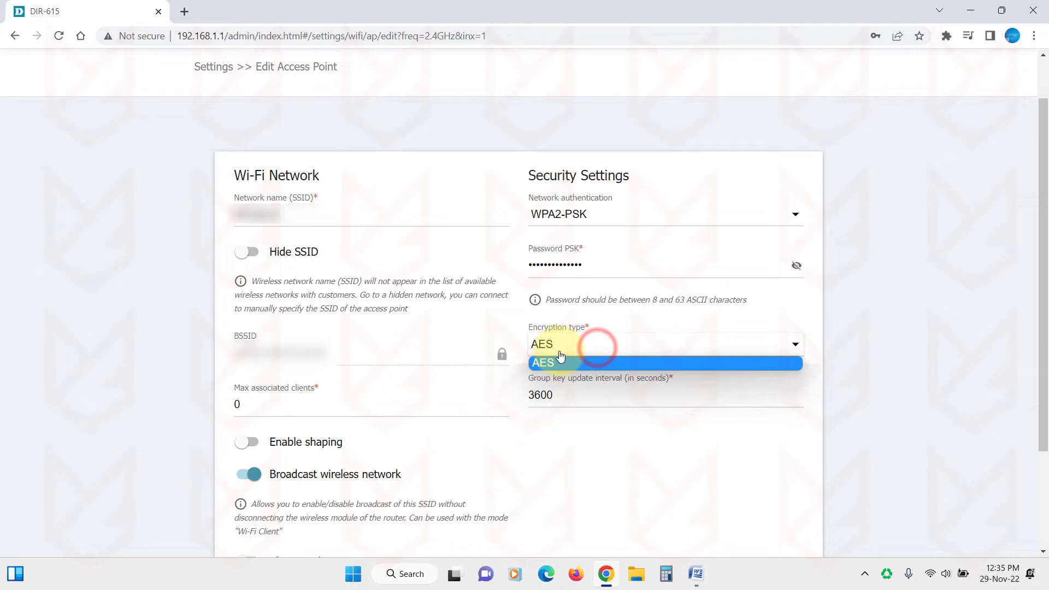
{"action": "left_click", "coordinate": [551, 361]}
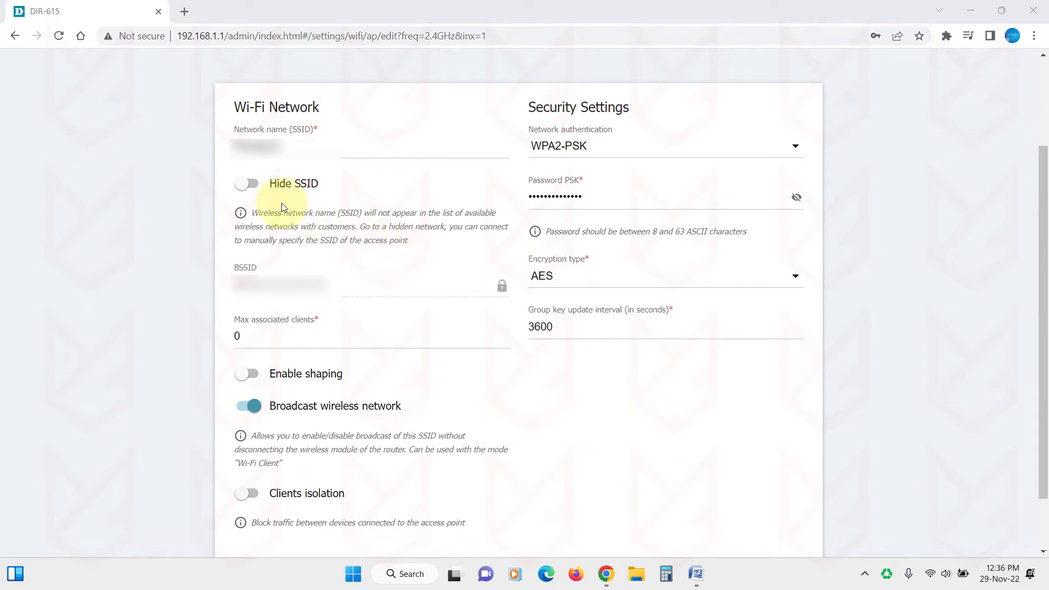
Turn on Hide SSID for the 2.4 GHz network.
{"action": "left_click", "coordinate": [254, 186]}
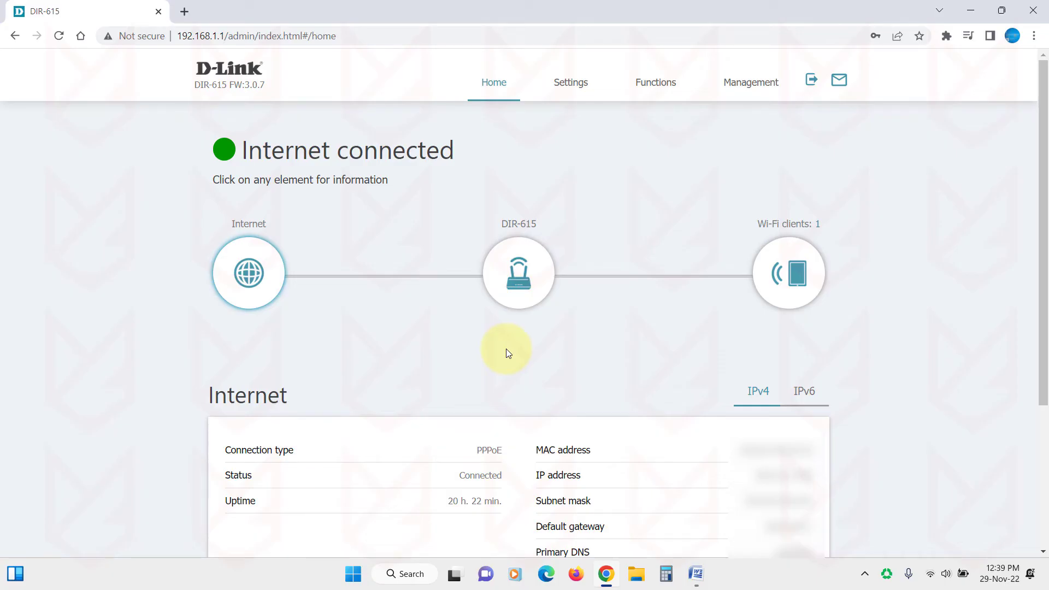
Disable WPS on the Functions > Wi-Fi > WPS page.
{"action": "left_click", "coordinate": [654, 79]}
{"action": "left_click", "coordinate": [643, 155]}
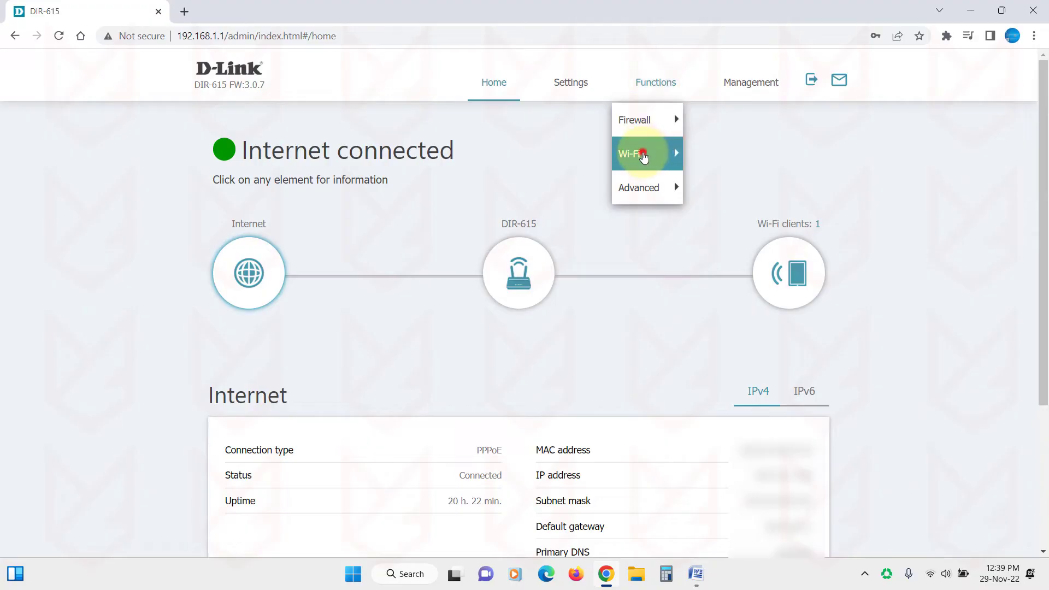
{"action": "left_click", "coordinate": [715, 187]}
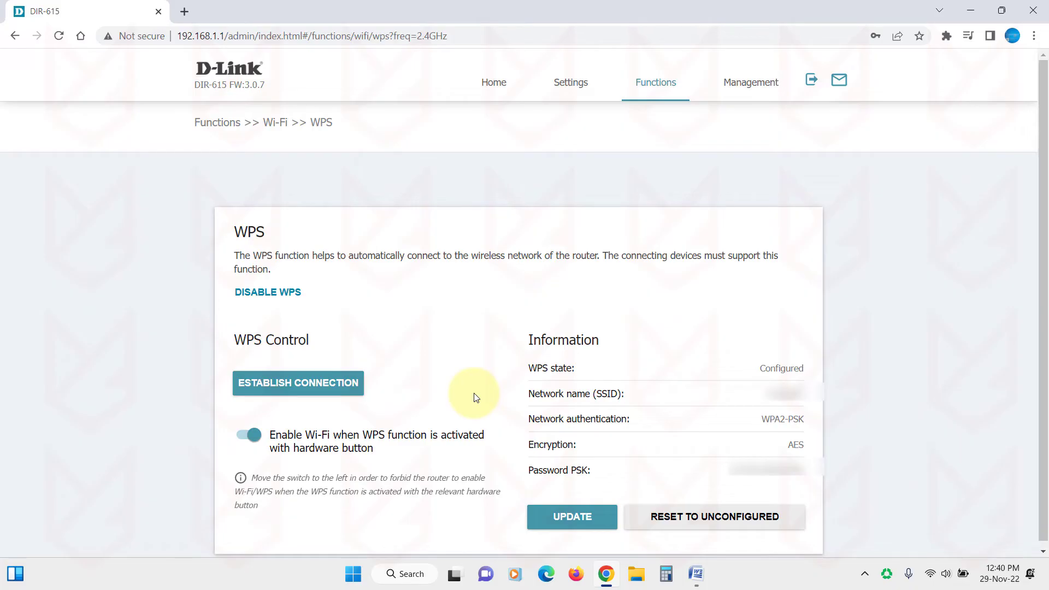
{"action": "left_click", "coordinate": [274, 295]}
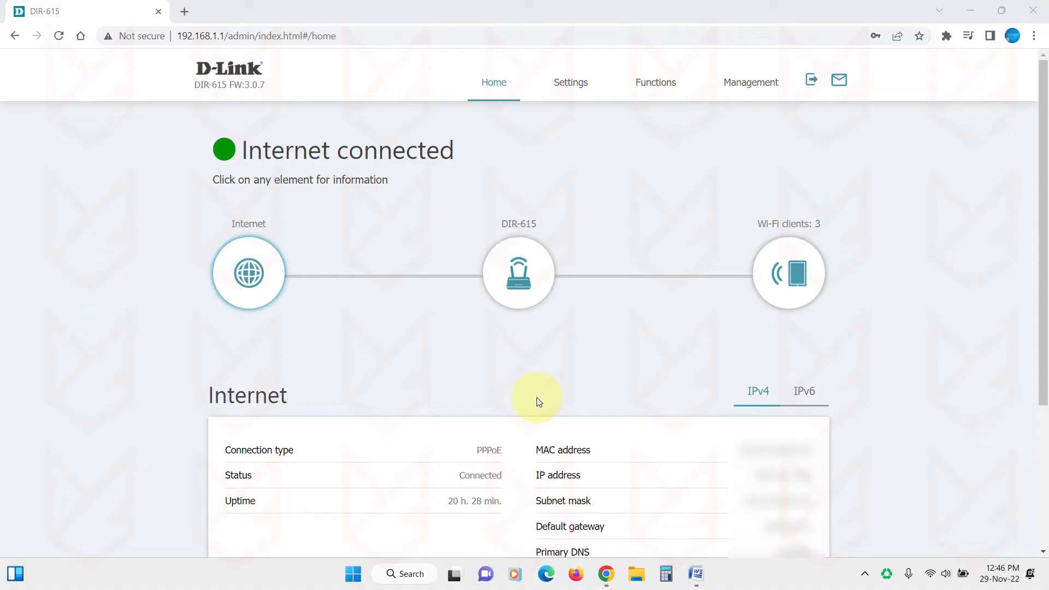
Replace the first SSID's Password PSK with the pasted new strong passphrase, shown in plain text.
{"action": "left_click", "coordinate": [572, 85]}
{"action": "left_click", "coordinate": [574, 158]}
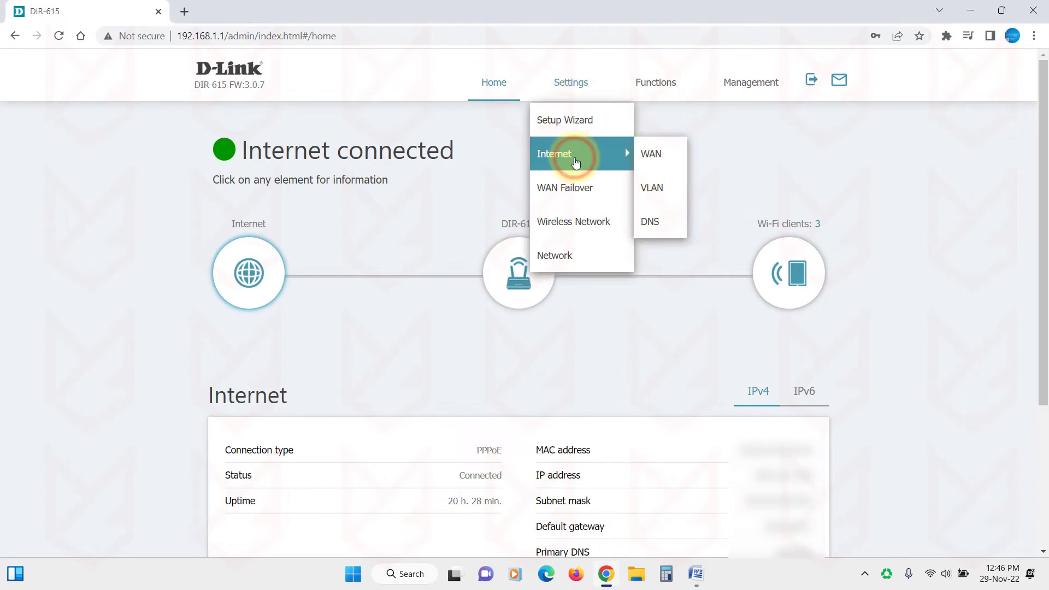
{"action": "left_click", "coordinate": [575, 221]}
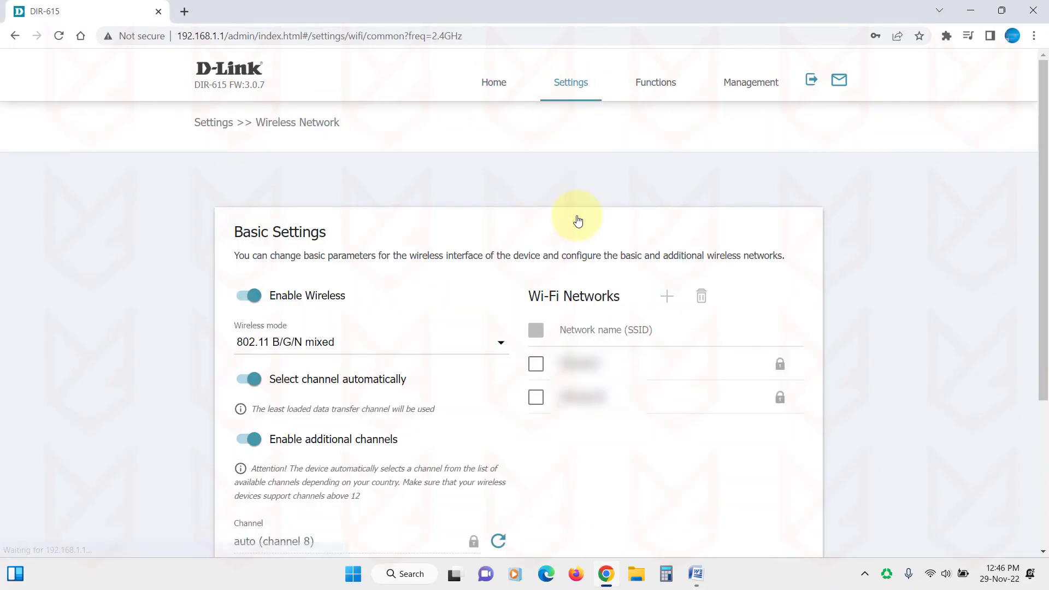
{"action": "left_click", "coordinate": [579, 364]}
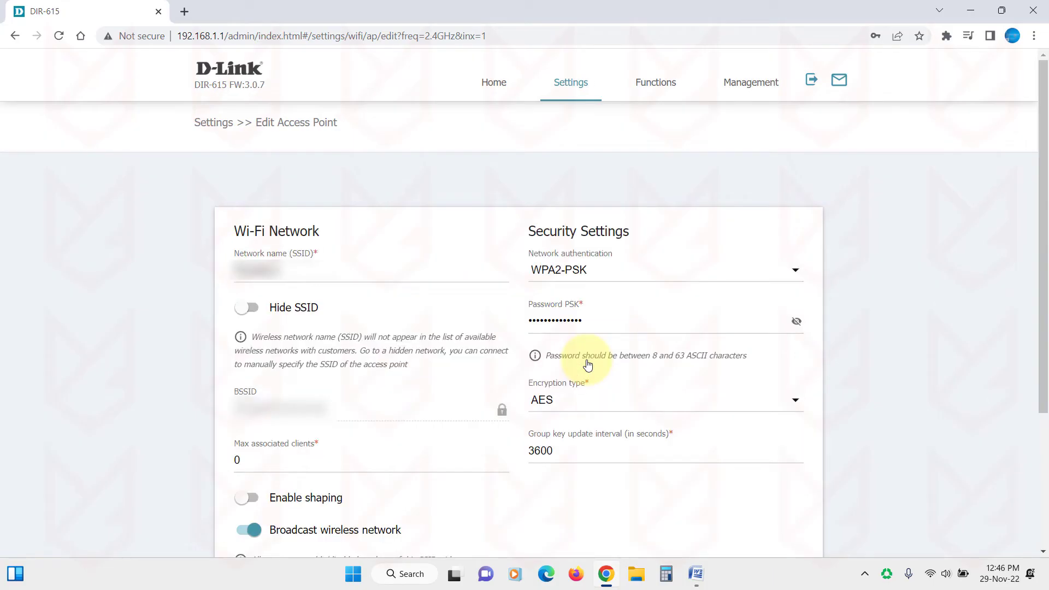
{"action": "left_click", "coordinate": [648, 329]}
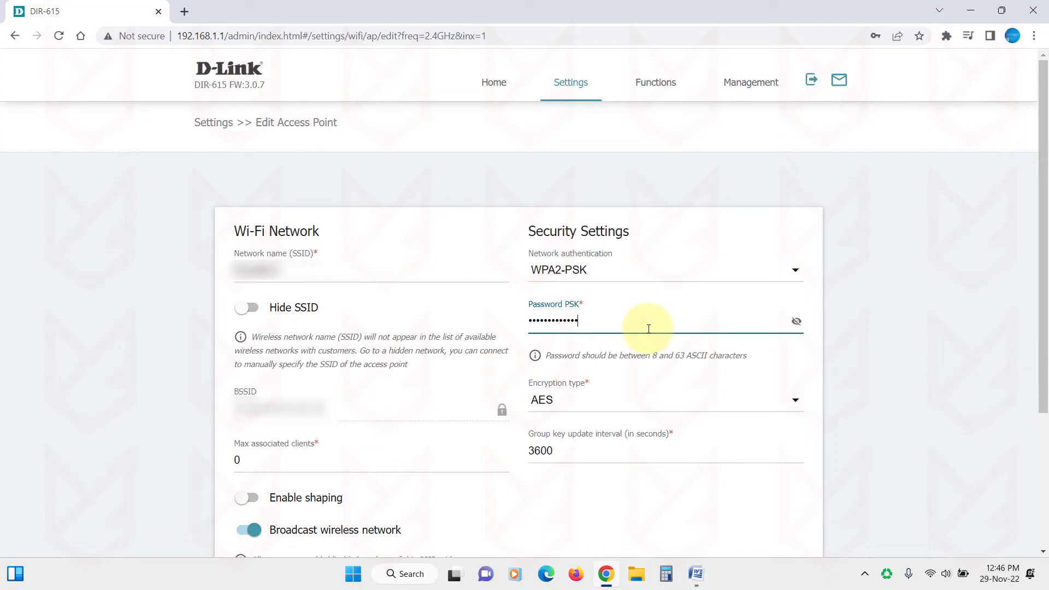
{"action": "key", "text": "ctrl+a"}
{"action": "key", "text": "BackSpace"}
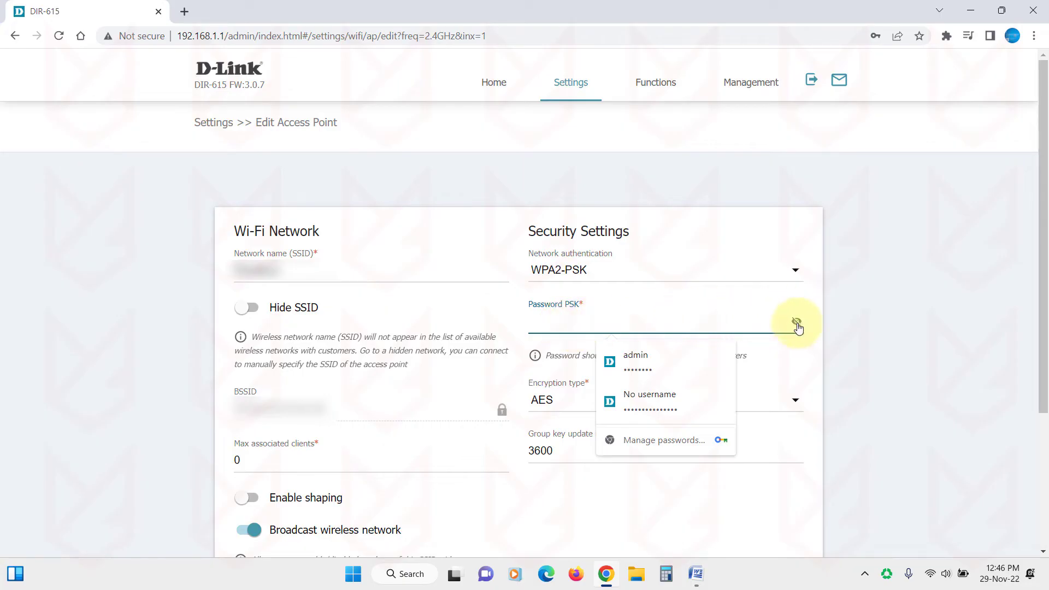
{"action": "left_click", "coordinate": [796, 322]}
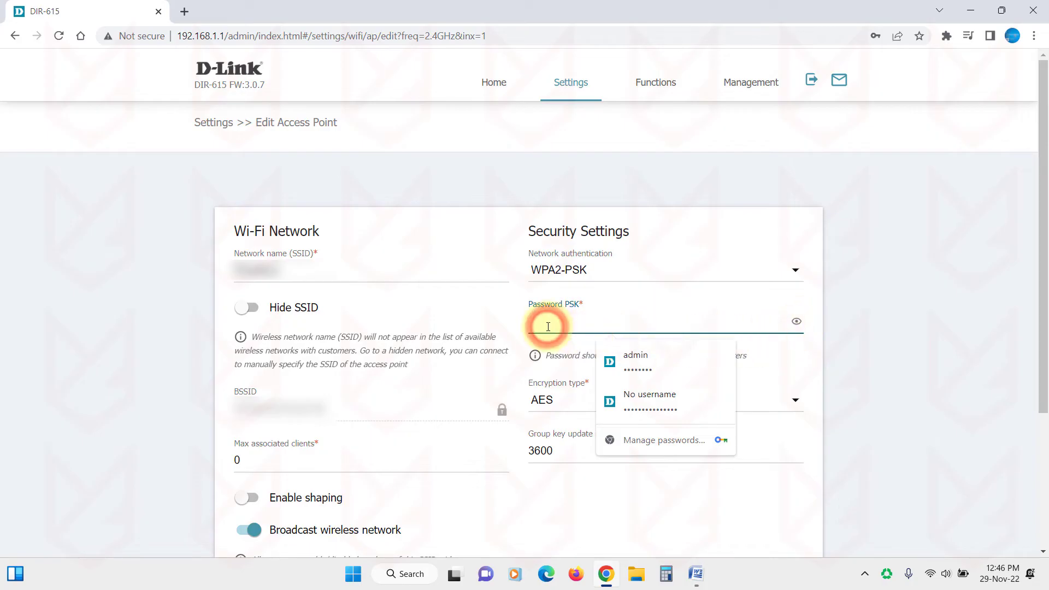
{"action": "key", "text": "ctrl+v"}
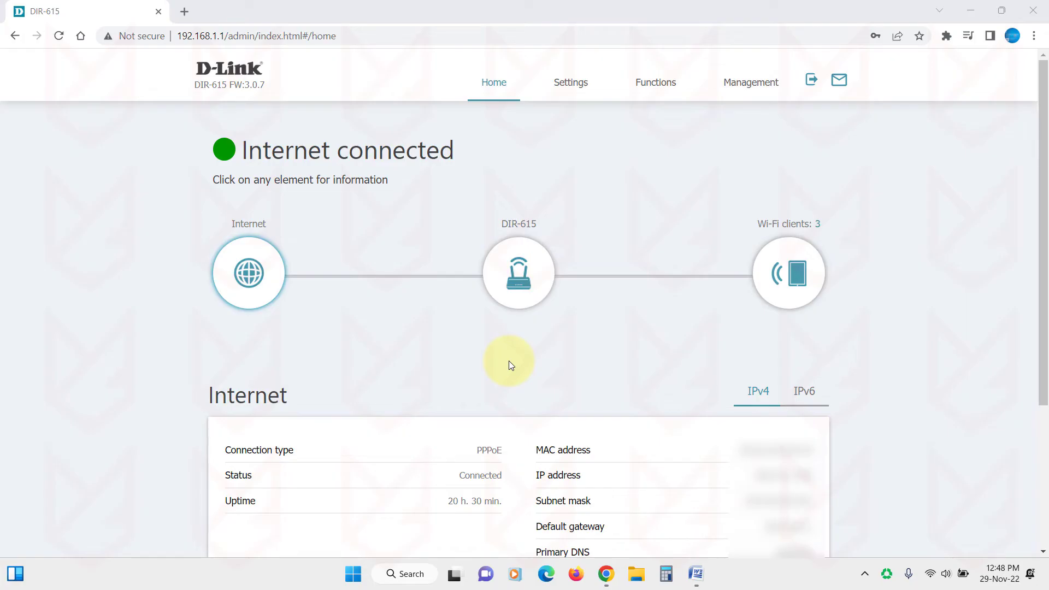
Show the Home page's list of devices connected over Wi-Fi.
{"action": "left_click", "coordinate": [782, 293]}
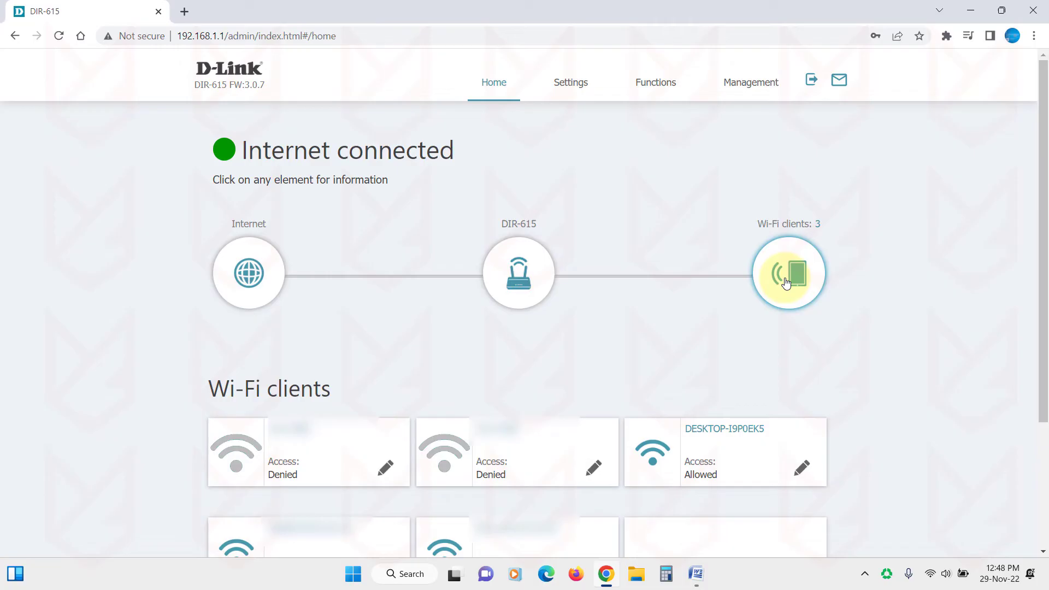
{"action": "scroll", "coordinate": [595, 383], "scroll_direction": "down", "scroll_amount": 3}
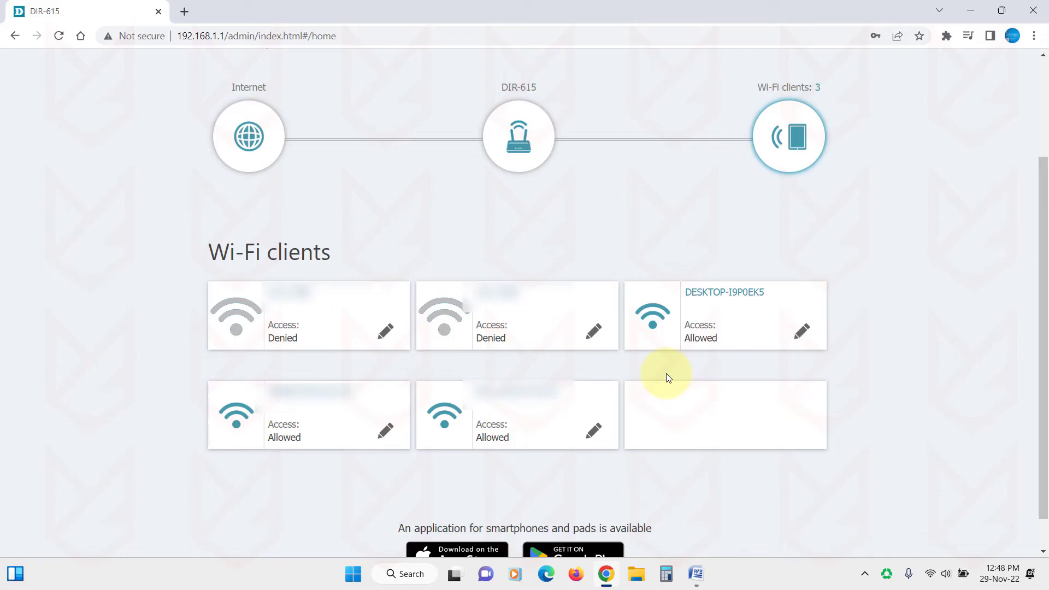
{"action": "scroll", "coordinate": [667, 373], "scroll_direction": "up", "scroll_amount": 3}
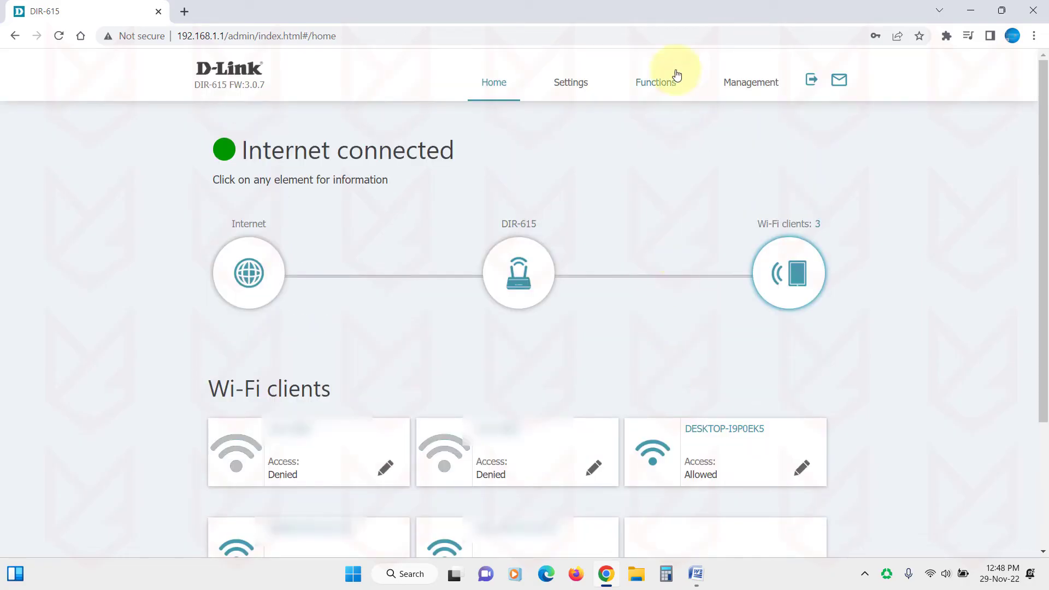
Refresh the client list on the Functions > Wi-Fi > Client Management page.
{"action": "left_click", "coordinate": [664, 82]}
{"action": "left_click", "coordinate": [651, 156]}
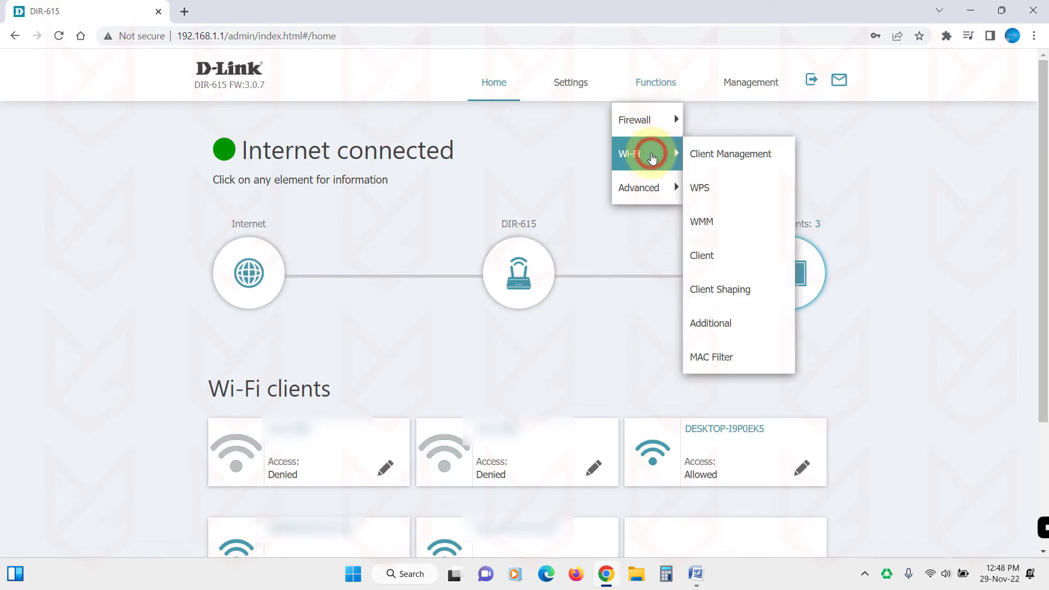
{"action": "left_click", "coordinate": [713, 155]}
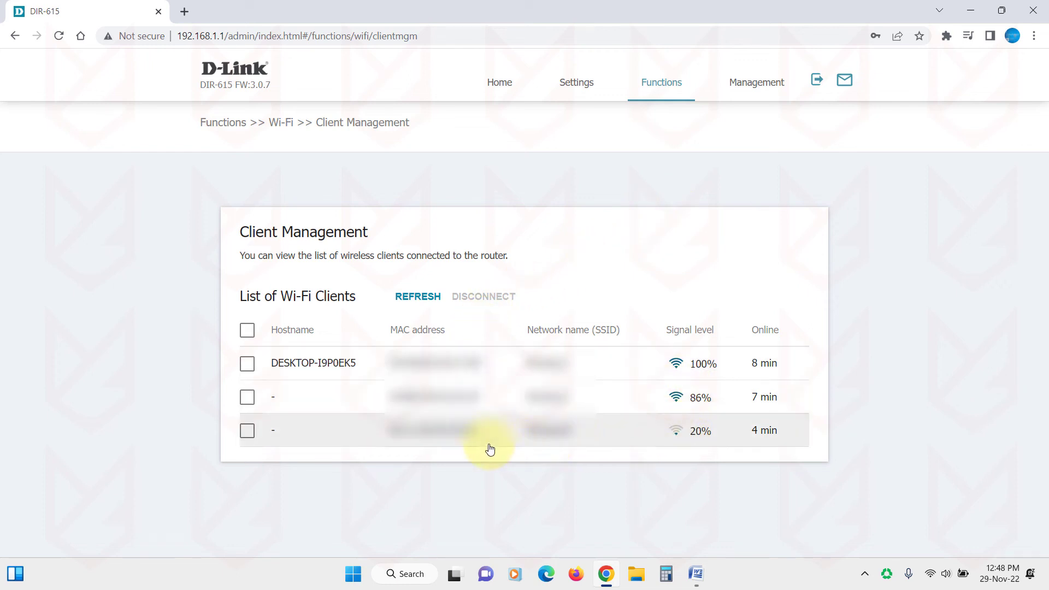
{"action": "left_click", "coordinate": [421, 299]}
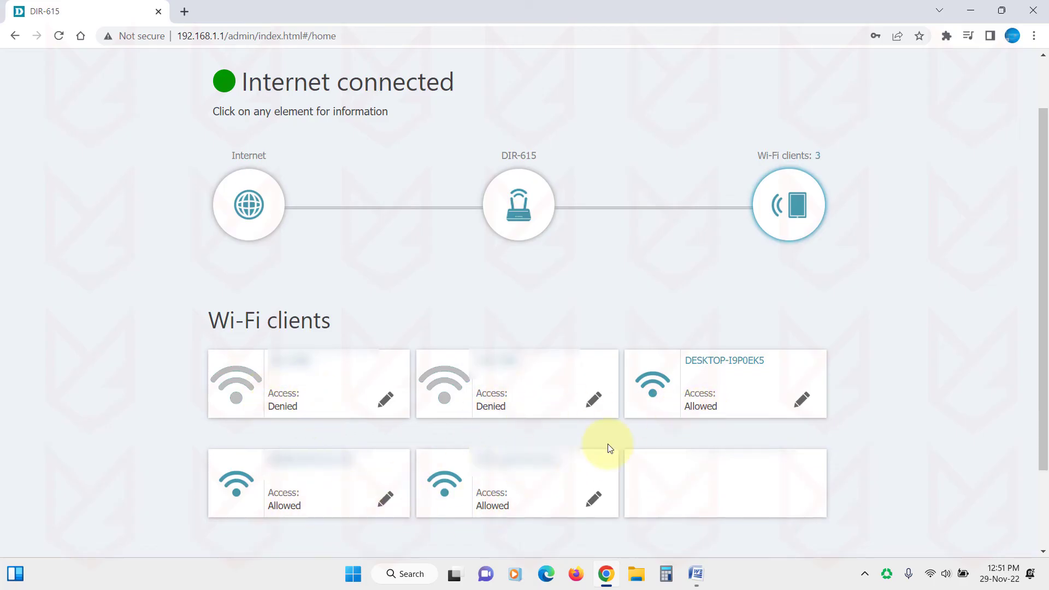
Add and save a MAC filter rule for a connected device's MAC address.
{"action": "scroll", "coordinate": [660, 321], "scroll_direction": "up", "scroll_amount": 2}
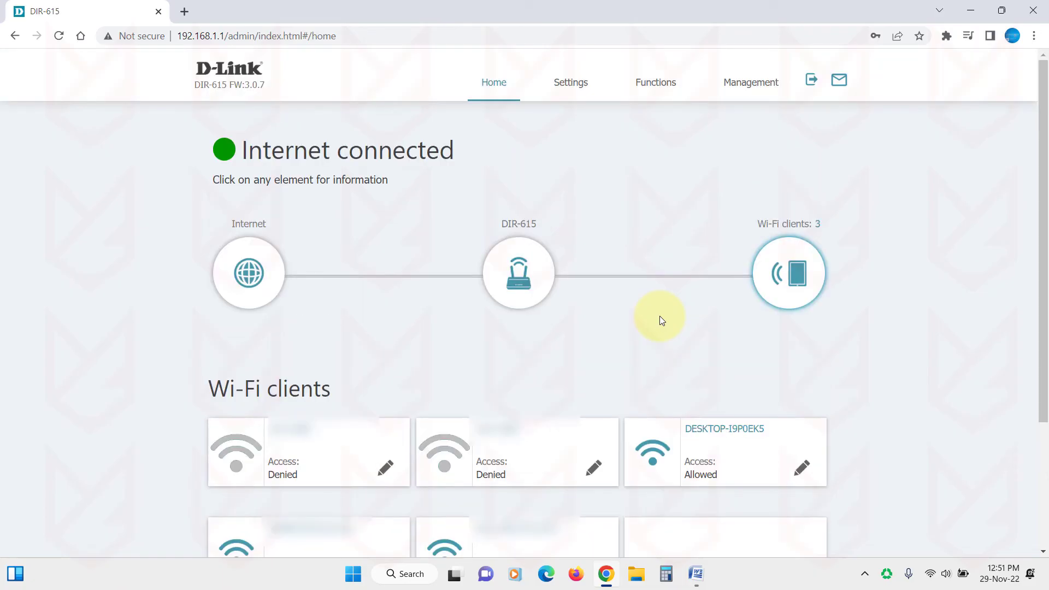
{"action": "left_click", "coordinate": [659, 87]}
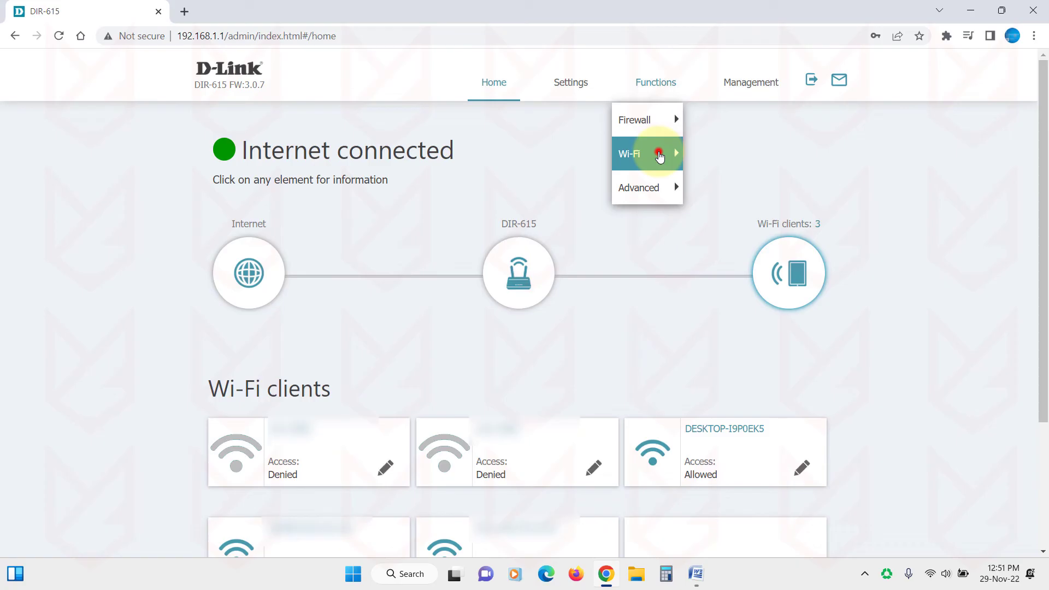
{"action": "mouse_move", "coordinate": [661, 155]}
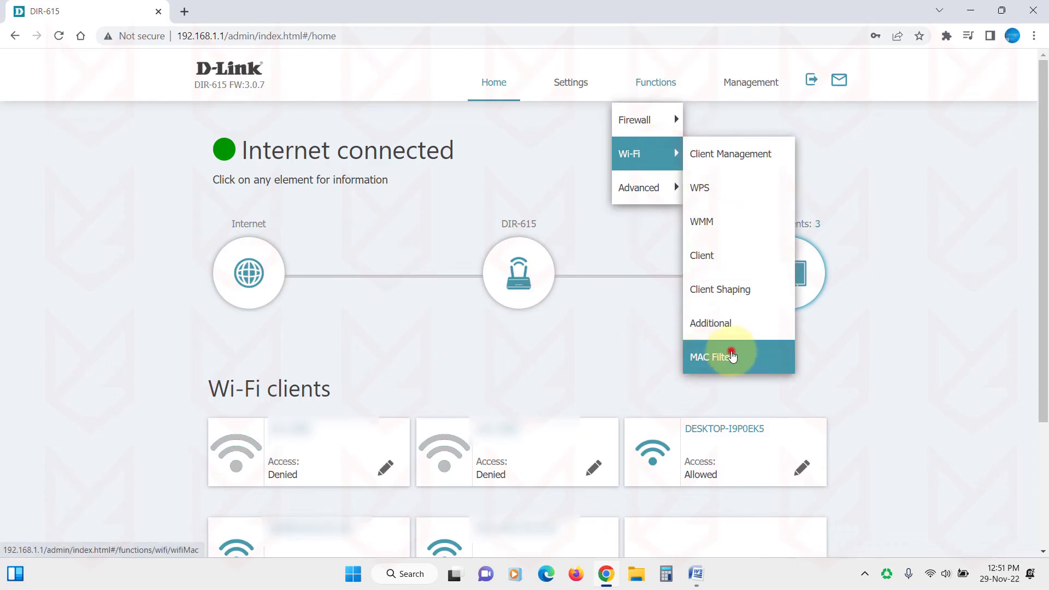
{"action": "left_click", "coordinate": [729, 354]}
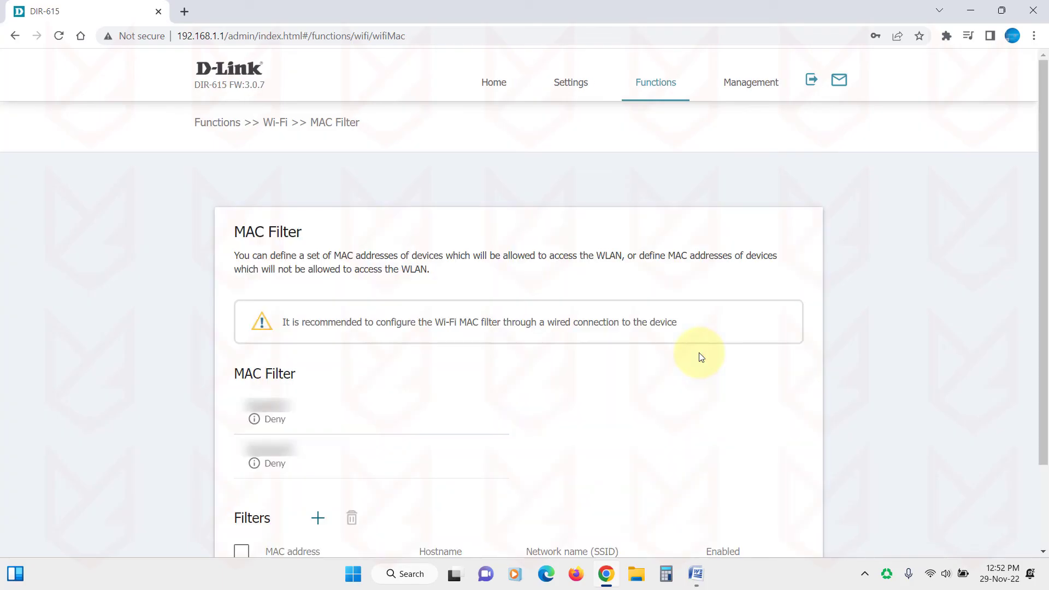
{"action": "scroll", "coordinate": [463, 381], "scroll_direction": "down", "scroll_amount": 1}
{"action": "scroll", "coordinate": [463, 380], "scroll_direction": "down", "scroll_amount": 1}
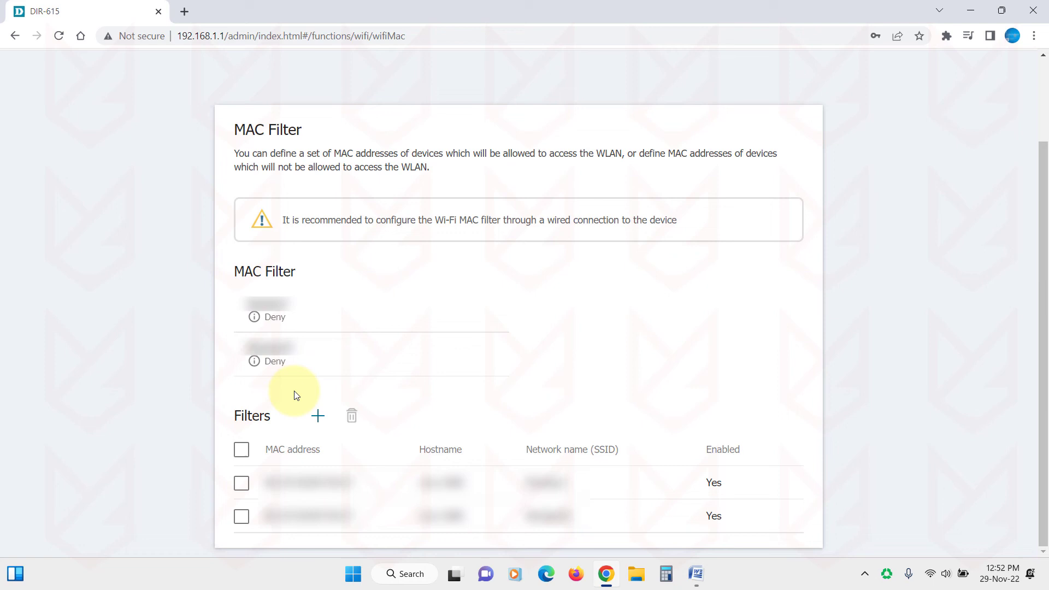
{"action": "left_click", "coordinate": [313, 419]}
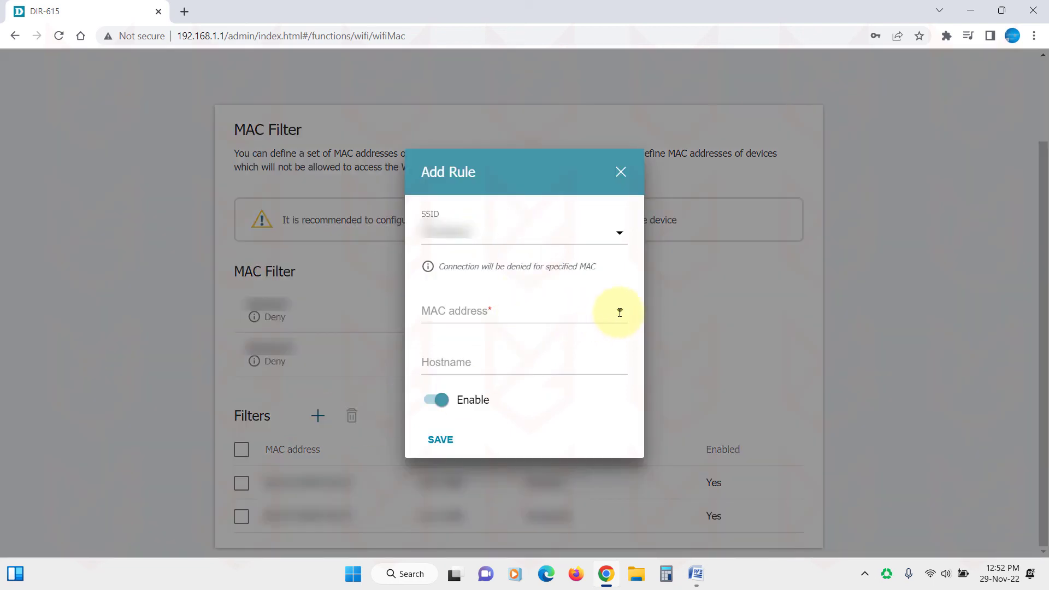
{"action": "left_click", "coordinate": [620, 312]}
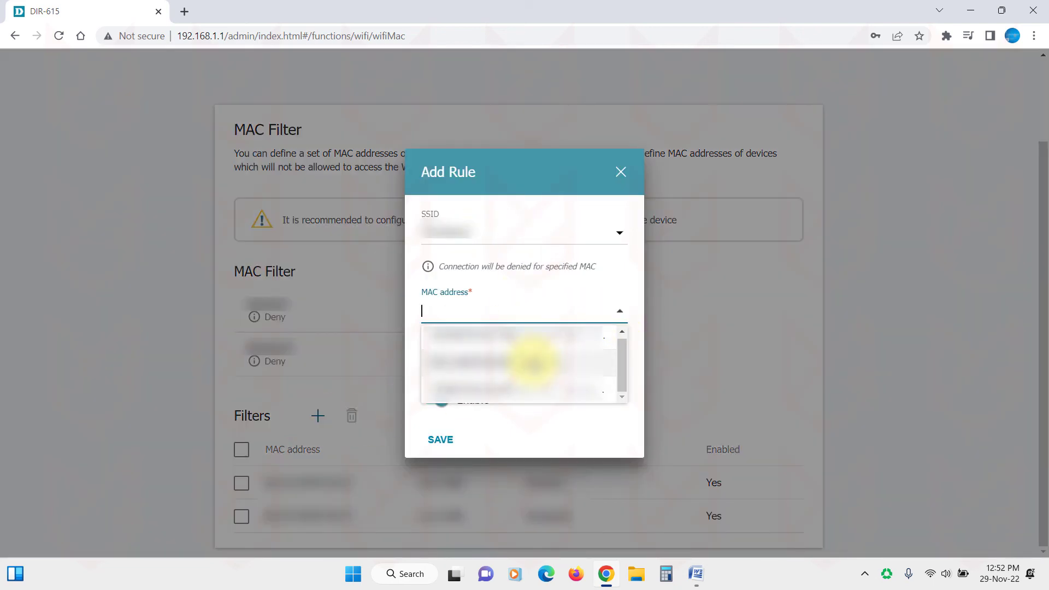
{"action": "left_click", "coordinate": [533, 365]}
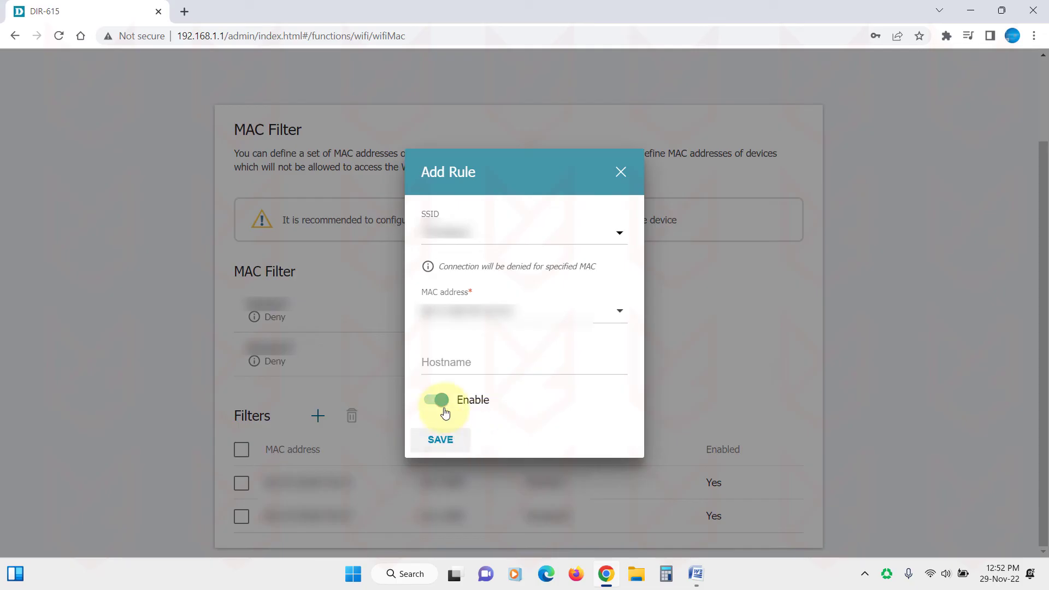
{"action": "left_click", "coordinate": [439, 438]}
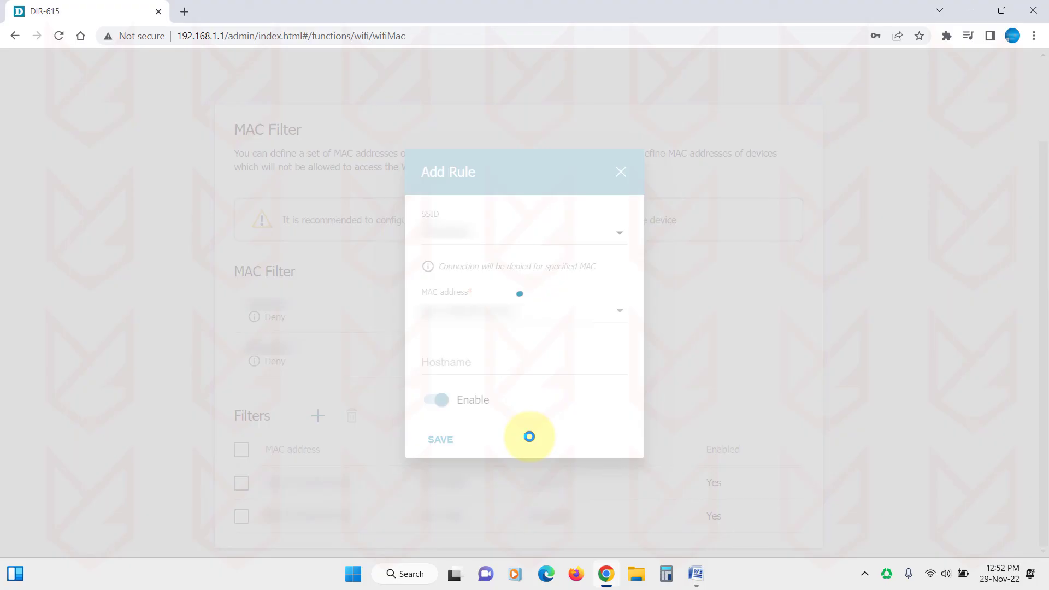
Change the network's MAC filter restrict mode from Deny to Allow and save.
{"action": "scroll", "coordinate": [529, 436], "scroll_direction": "down", "scroll_amount": 1}
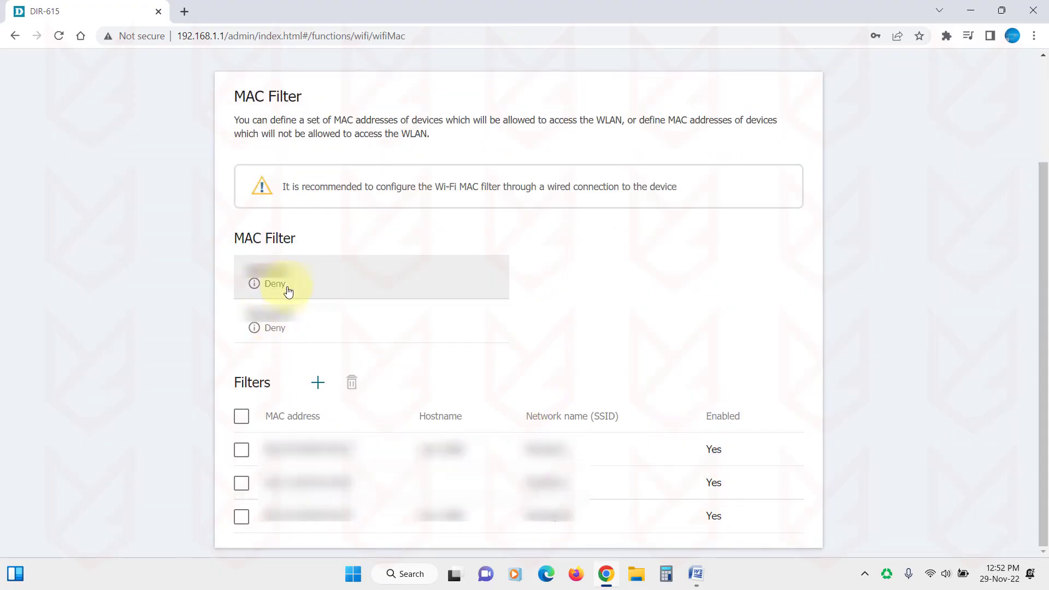
{"action": "left_click", "coordinate": [319, 290]}
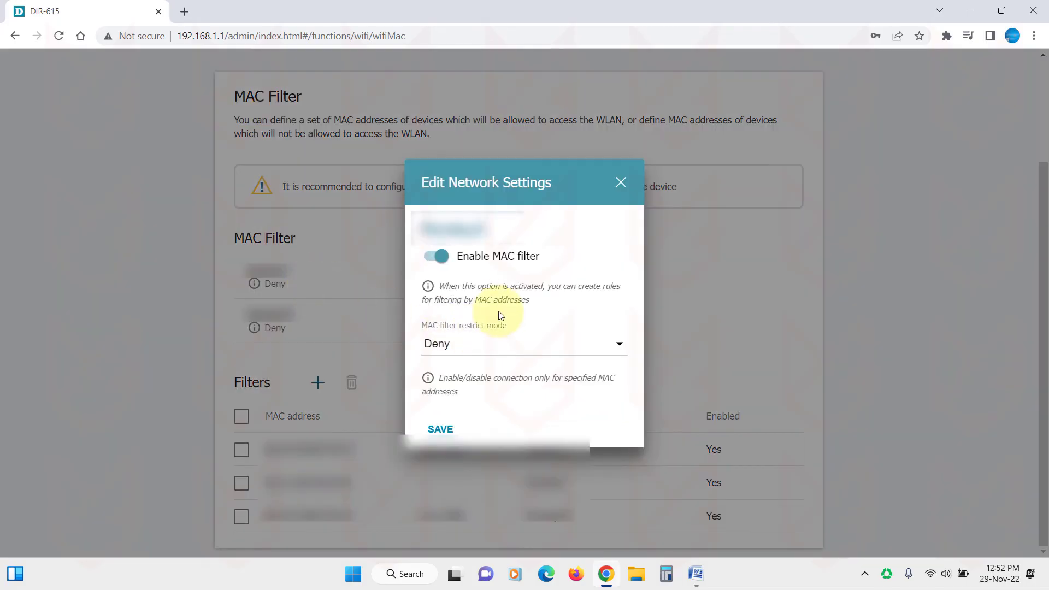
{"action": "left_click", "coordinate": [457, 350]}
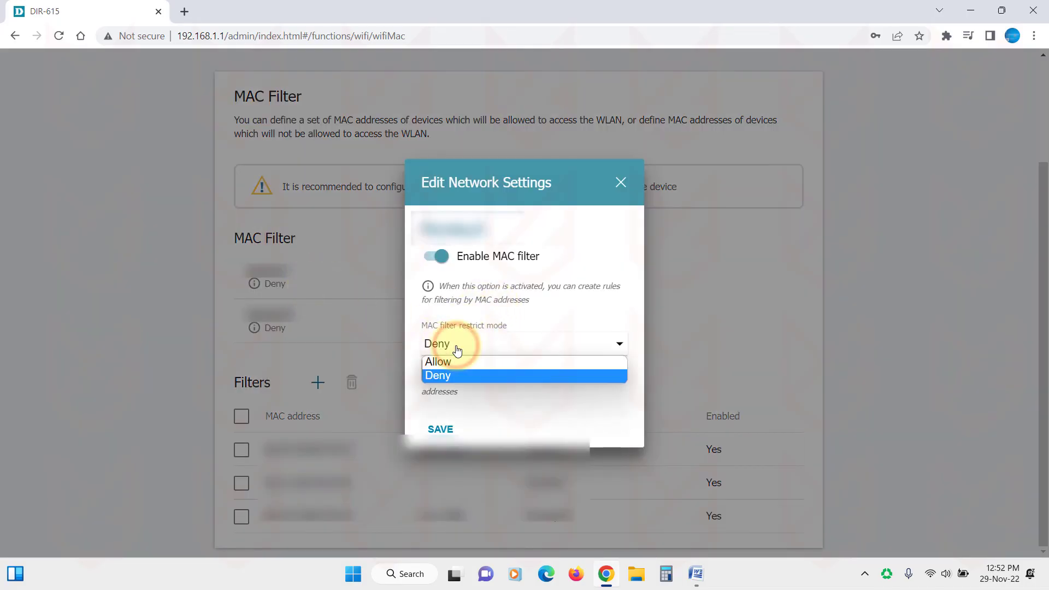
{"action": "left_click", "coordinate": [457, 358]}
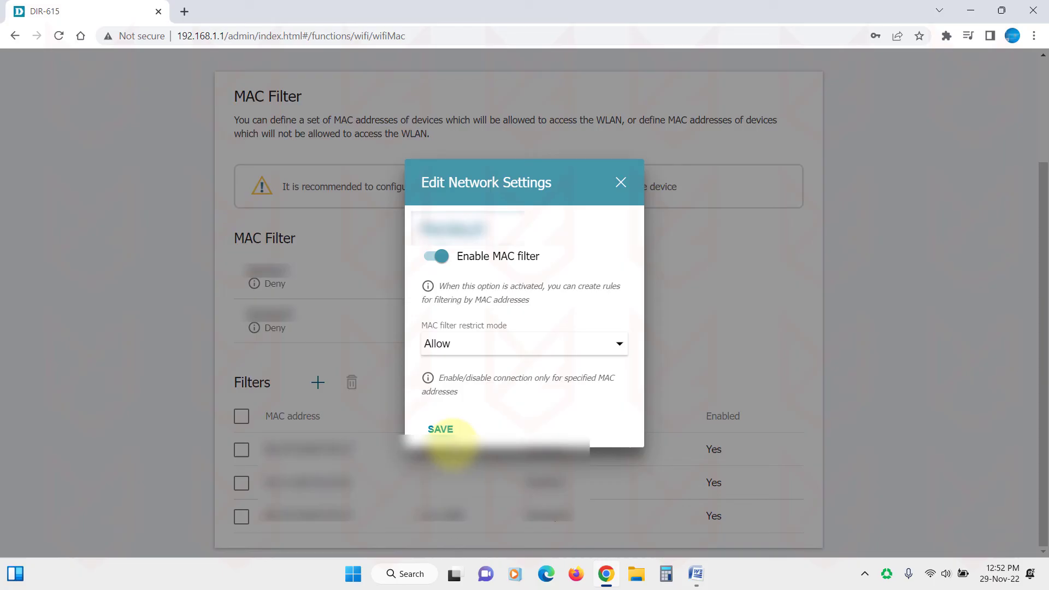
{"action": "left_click", "coordinate": [450, 431]}
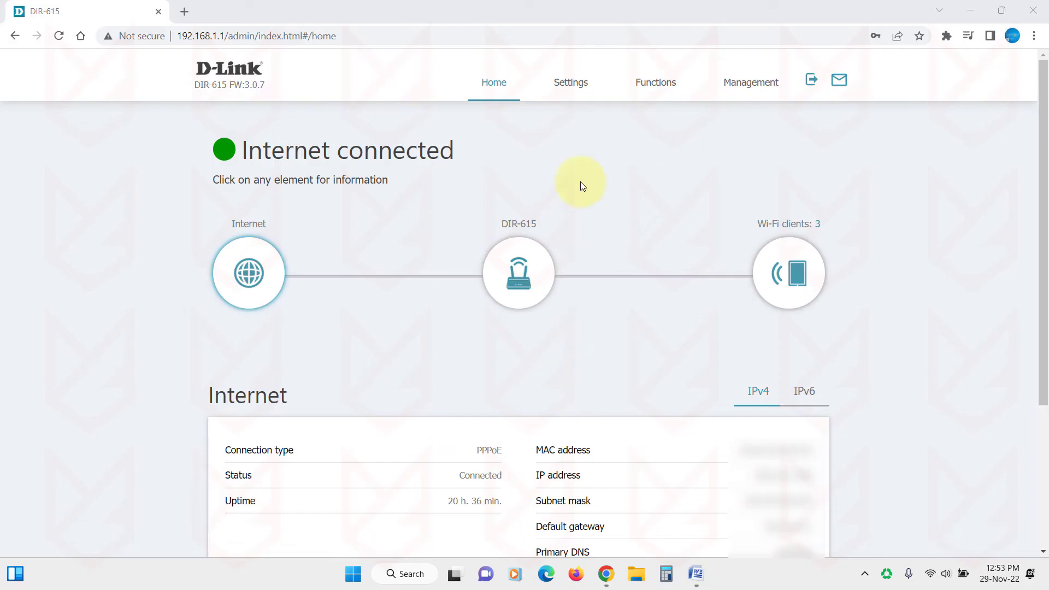
Open the second 2.4 GHz network under Wireless Network settings and rename it 'Guest Account'.
{"action": "left_click", "coordinate": [569, 85]}
{"action": "left_click", "coordinate": [568, 158]}
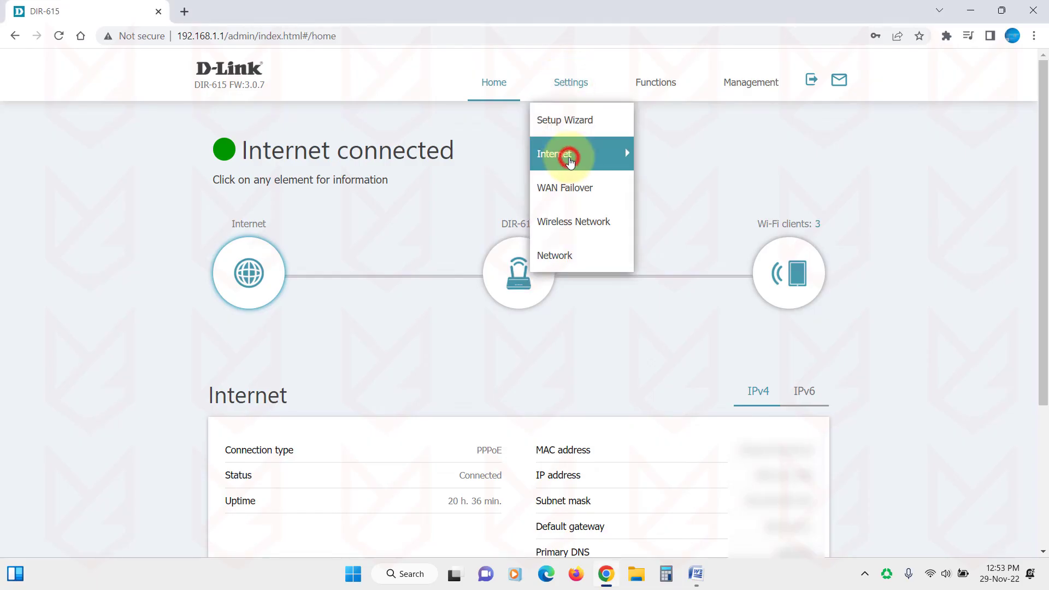
{"action": "left_click", "coordinate": [571, 220]}
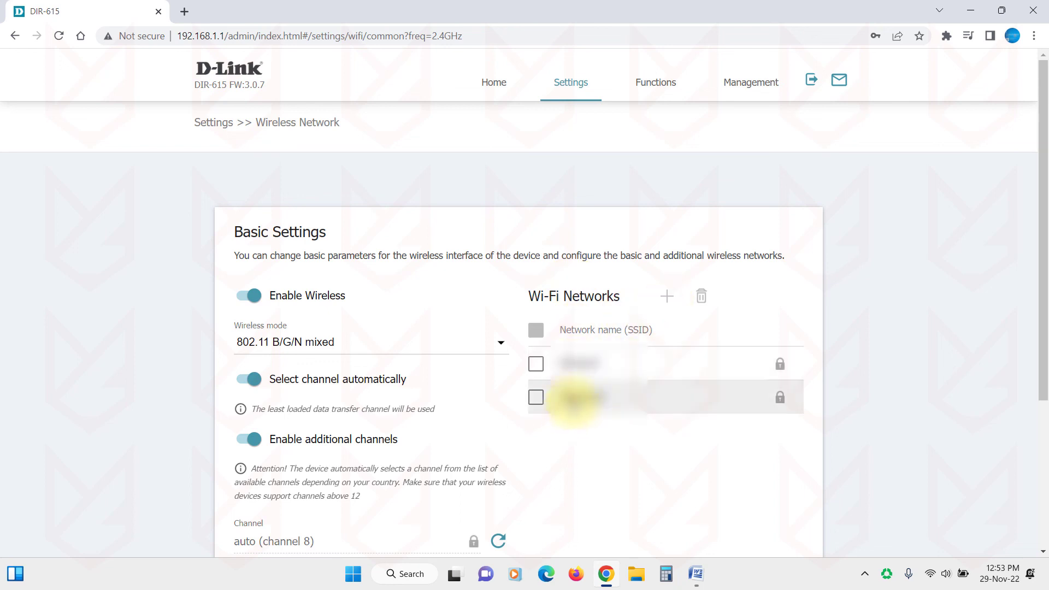
{"action": "left_click", "coordinate": [573, 404]}
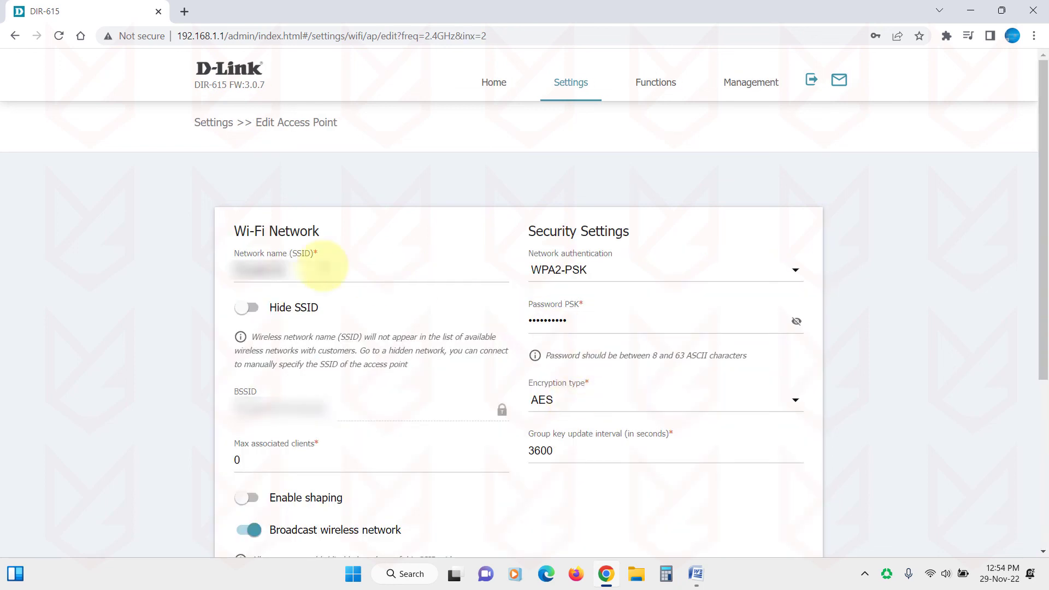
{"action": "double_click", "coordinate": [305, 265]}
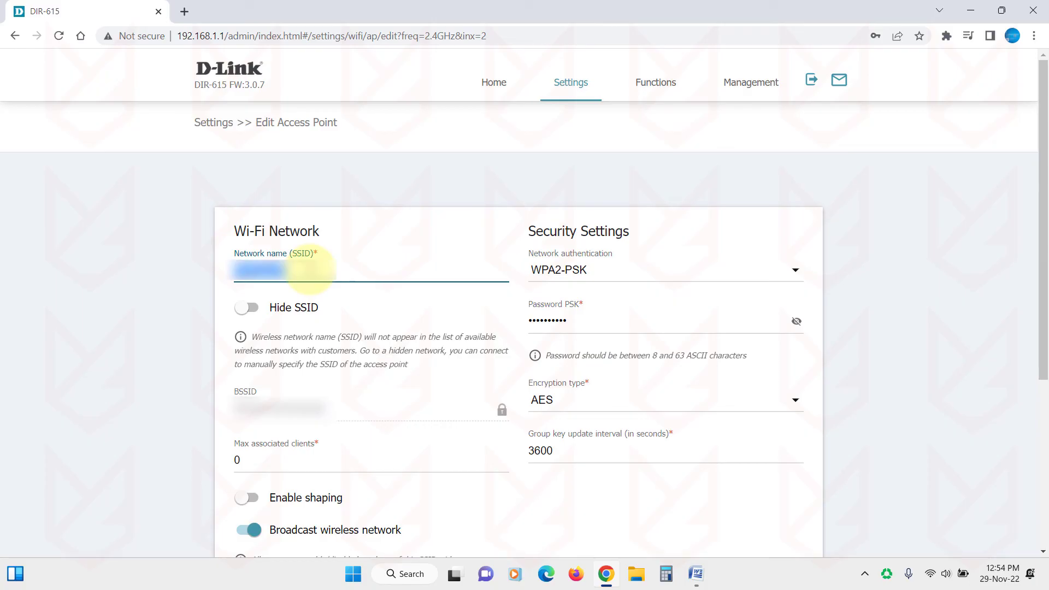
{"action": "type", "text": "Guest Account"}
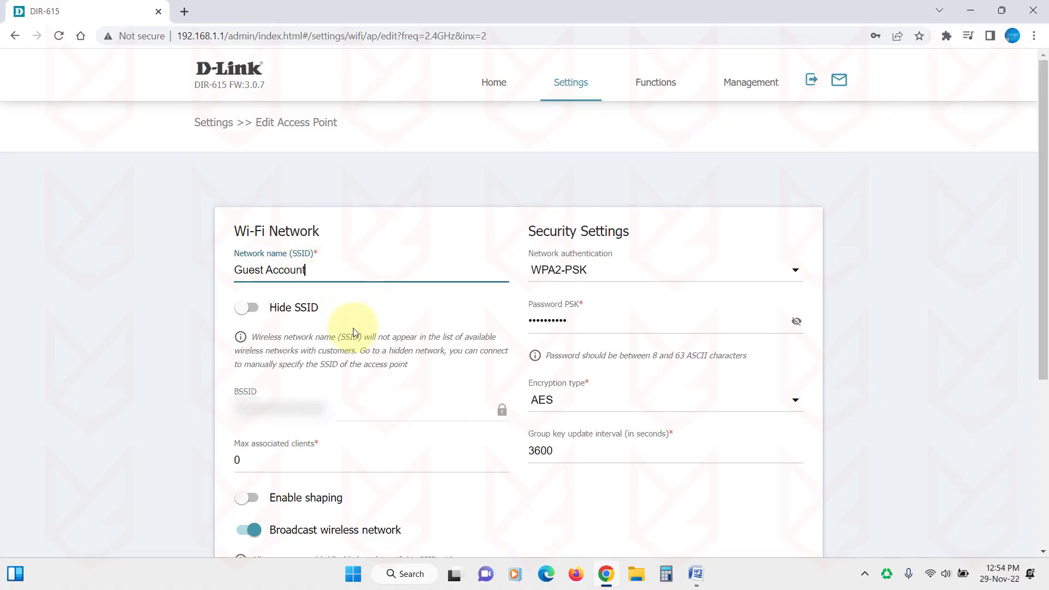
{"action": "scroll", "coordinate": [454, 379], "scroll_direction": "down", "scroll_amount": 1}
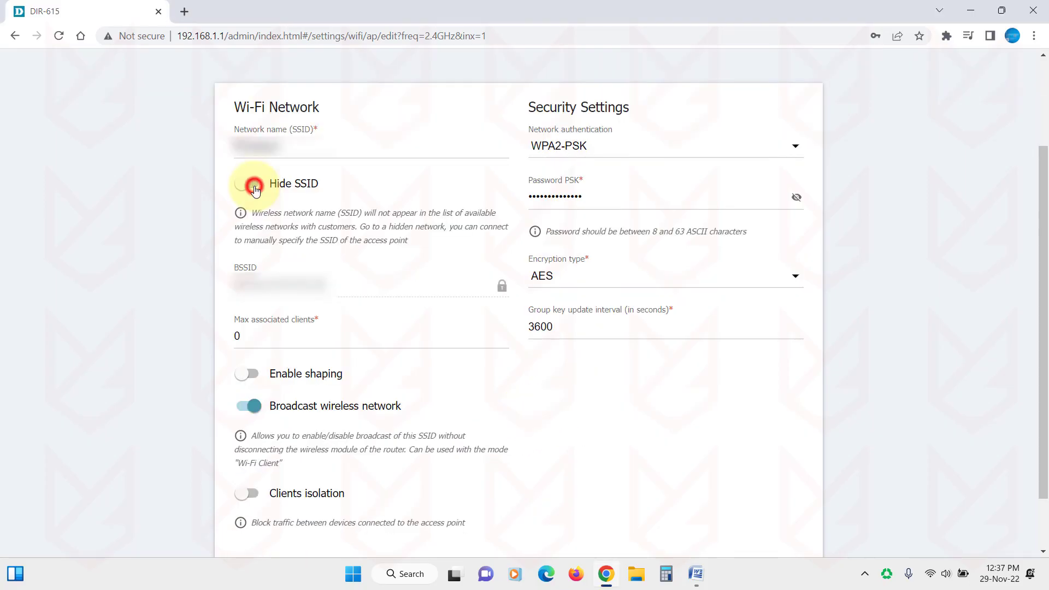
Enable Hide SSID on the first 2.4 GHz Wi-Fi network.
{"action": "left_click", "coordinate": [247, 184]}
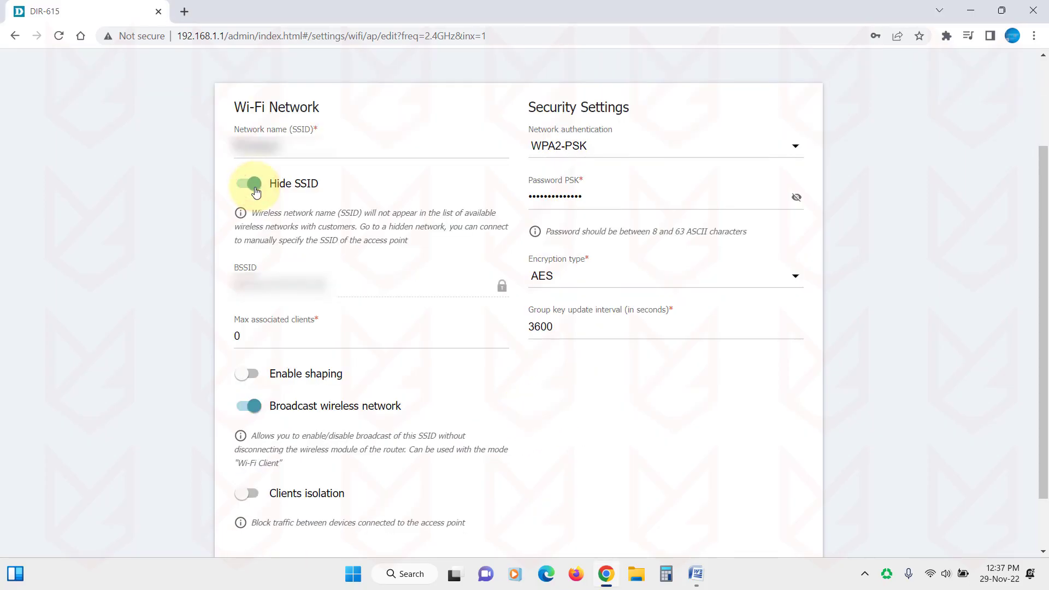